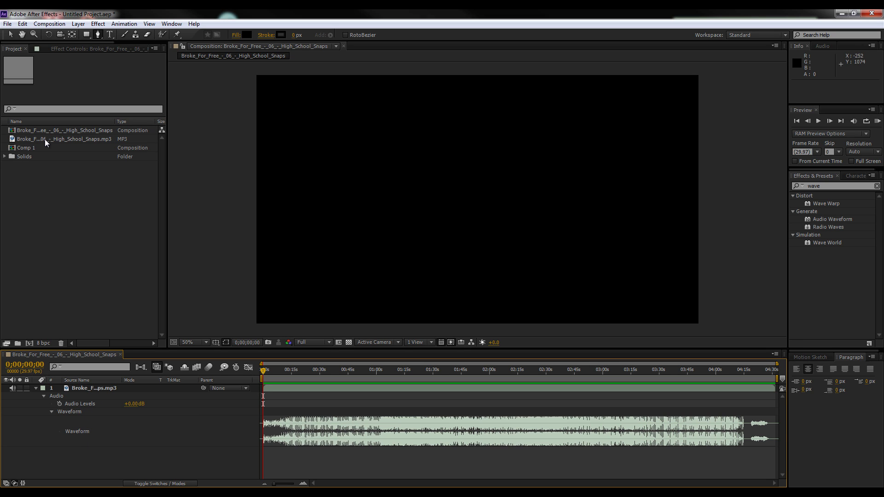
# Create a black solid above the music track and apply the Audio Waveform effect to it.
pyautogui.click(94, 387)
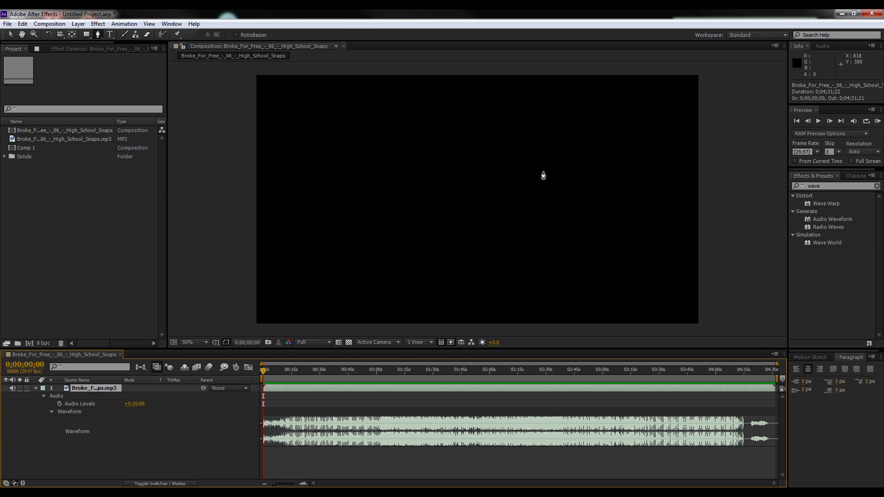
pyautogui.press('v')
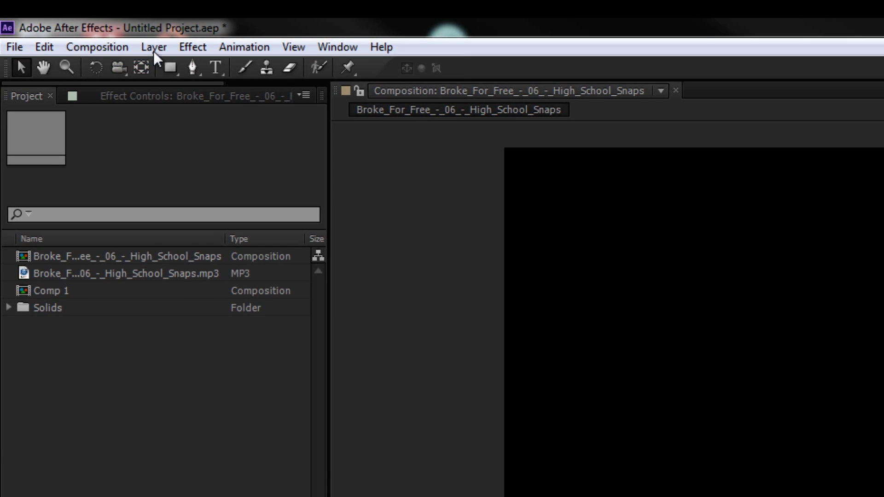
pyautogui.click(78, 24)
pyautogui.moveTo(228, 68)
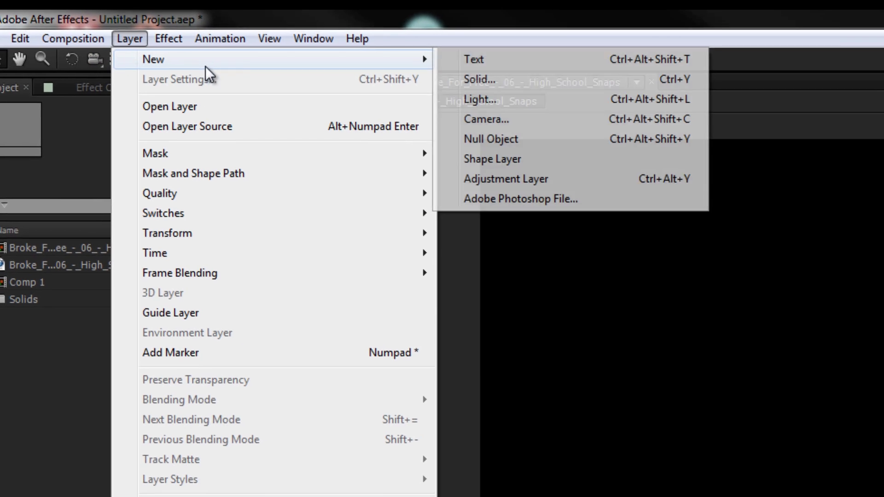
pyautogui.click(506, 88)
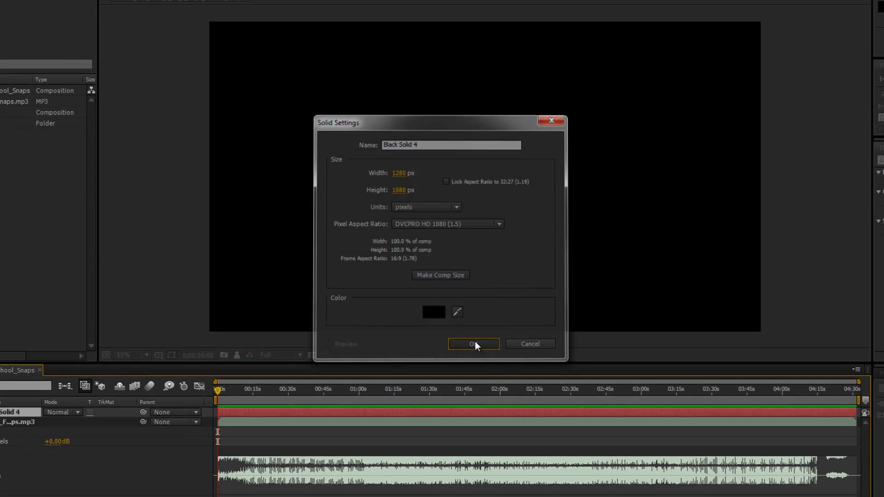
pyautogui.click(481, 359)
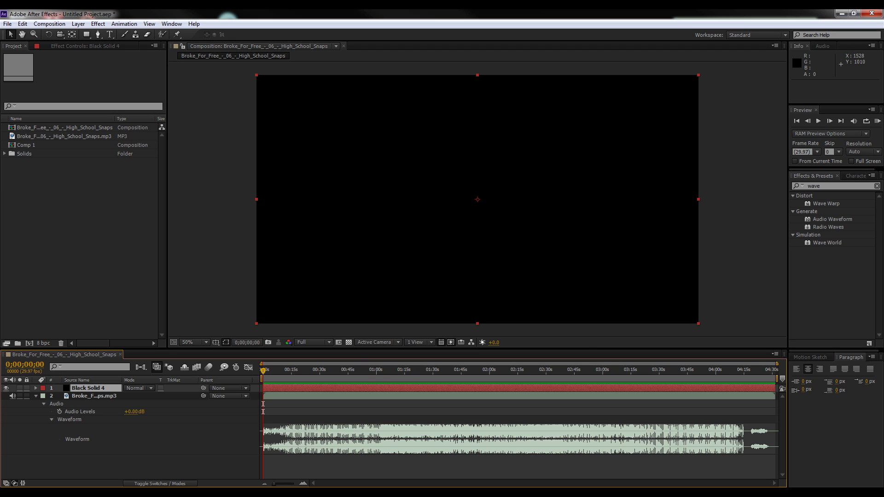
pyautogui.moveTo(821, 220); pyautogui.dragTo(541, 193)
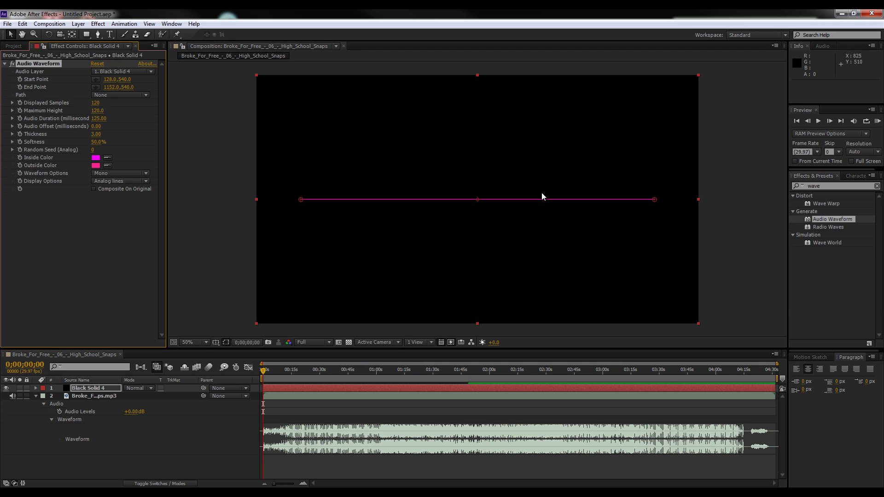
# Rename the Black Solid 4 layer to 'waveform'.
pyautogui.click(80, 388)
pyautogui.press('Return')
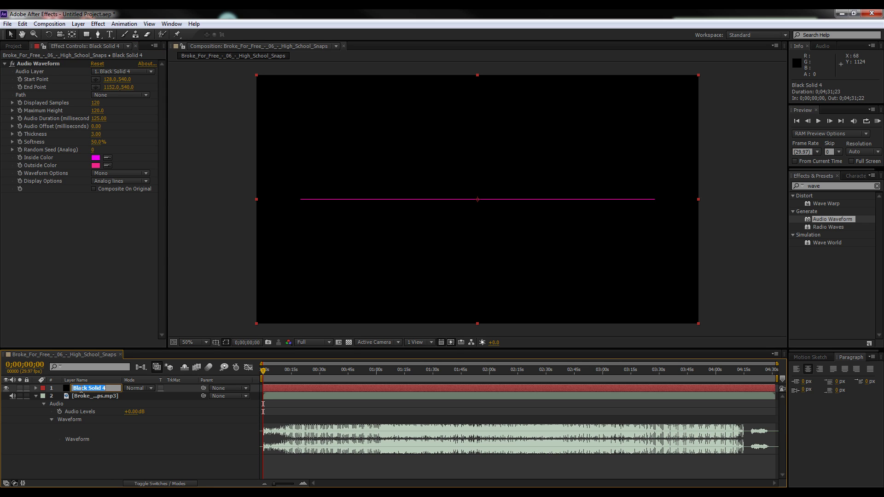
pyautogui.write('waveform')
pyautogui.press('Return')
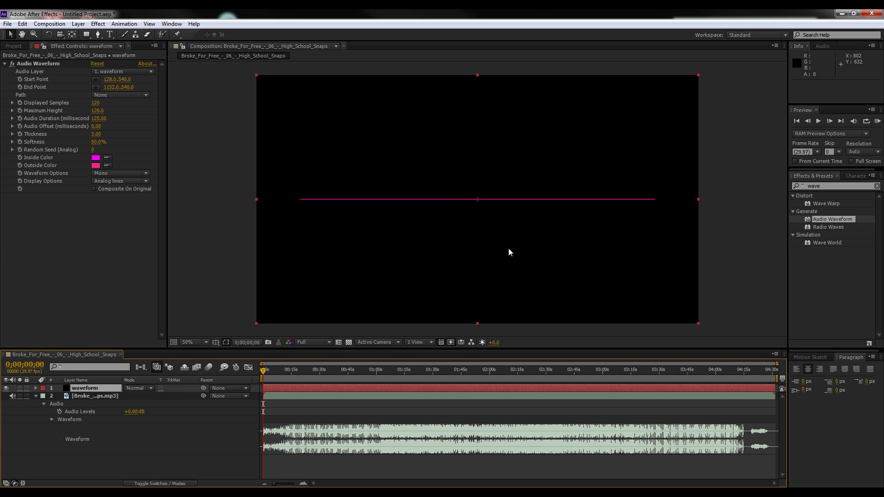
pyautogui.moveTo(263, 371); pyautogui.dragTo(231, 368)
# Set the Audio Waveform's Audio Layer to the Broke_For_Free mp3 and scrub forward to preview.
pyautogui.click(36, 71)
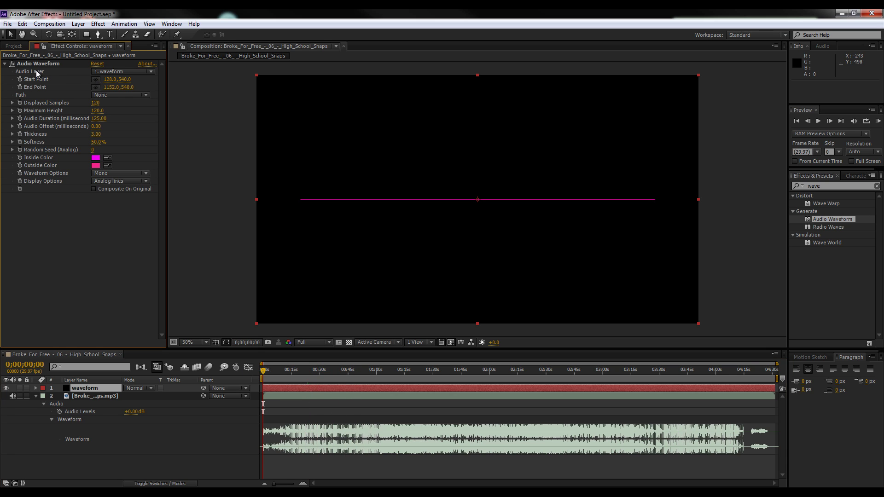
pyautogui.click(122, 72)
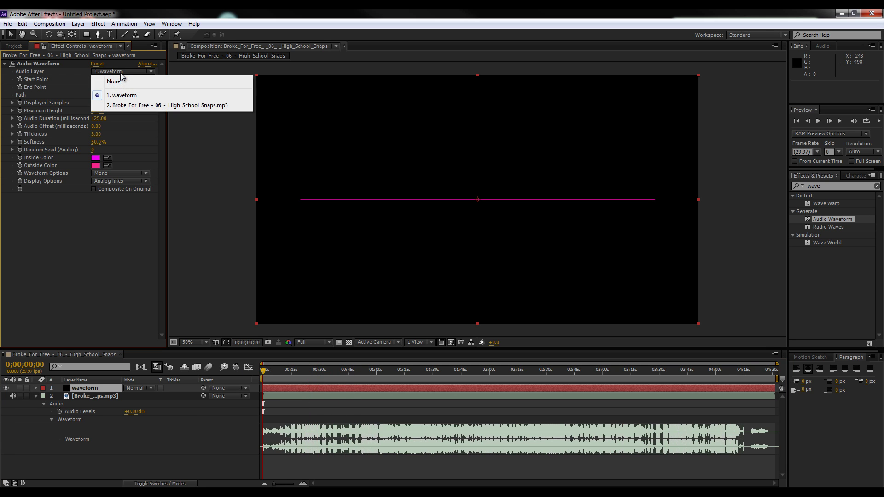
pyautogui.click(127, 106)
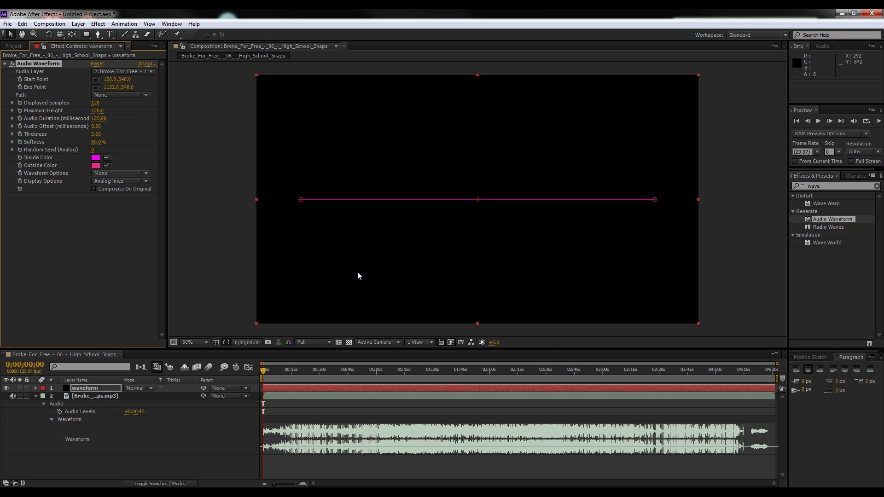
pyautogui.moveTo(263, 369); pyautogui.dragTo(375, 376)
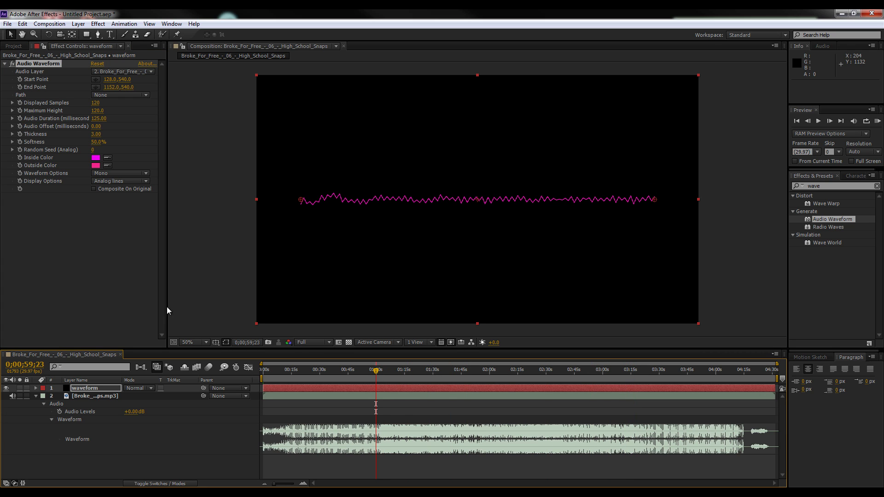
pyautogui.click(115, 181)
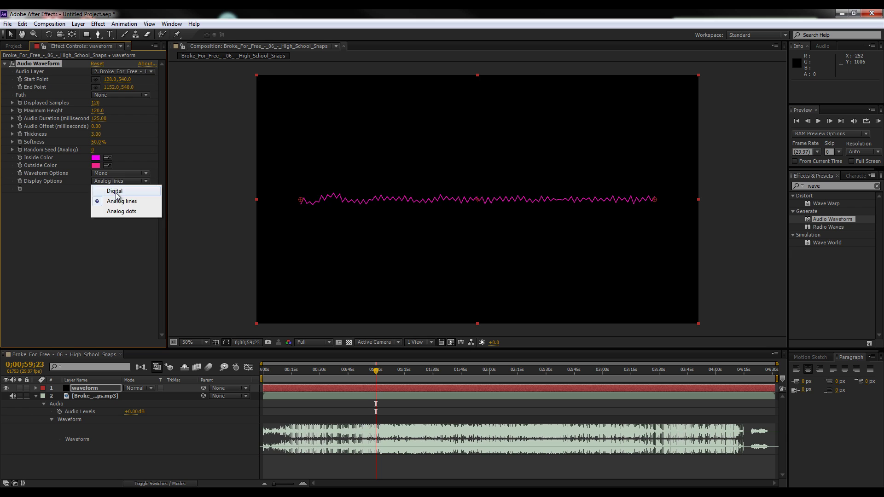
pyautogui.click(115, 192)
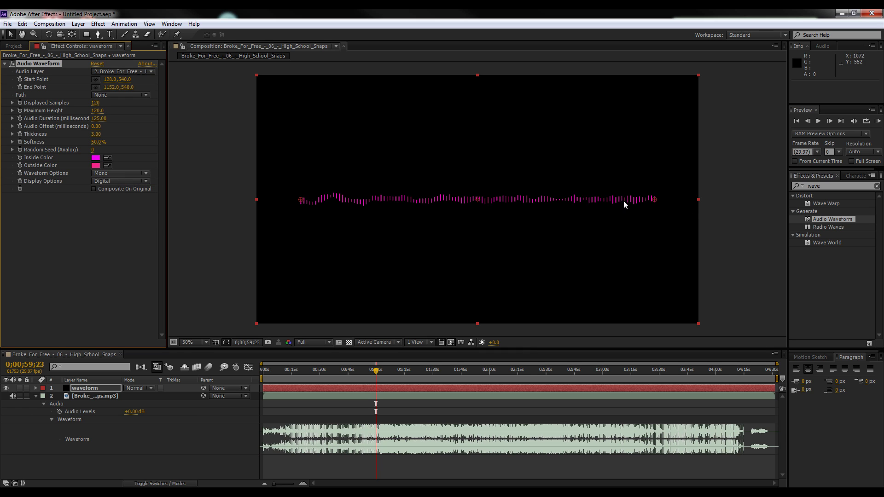
pyautogui.click(141, 183)
pyautogui.click(122, 201)
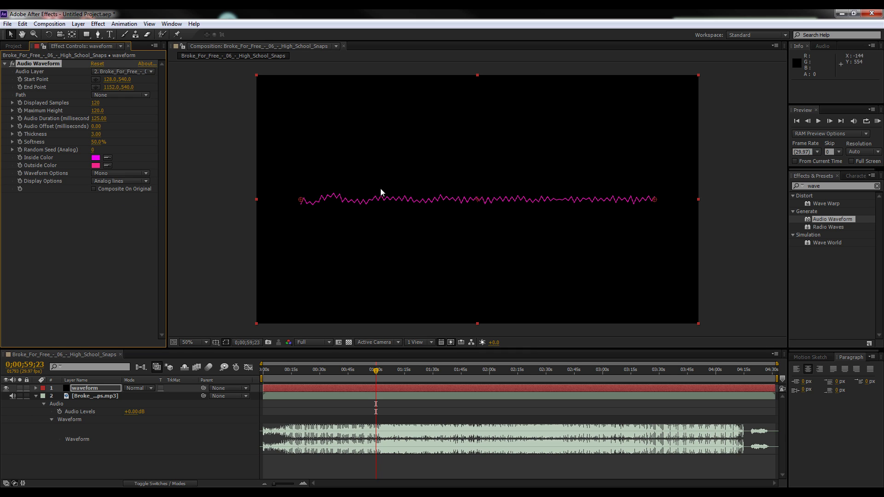
pyautogui.click(116, 183)
pyautogui.click(122, 211)
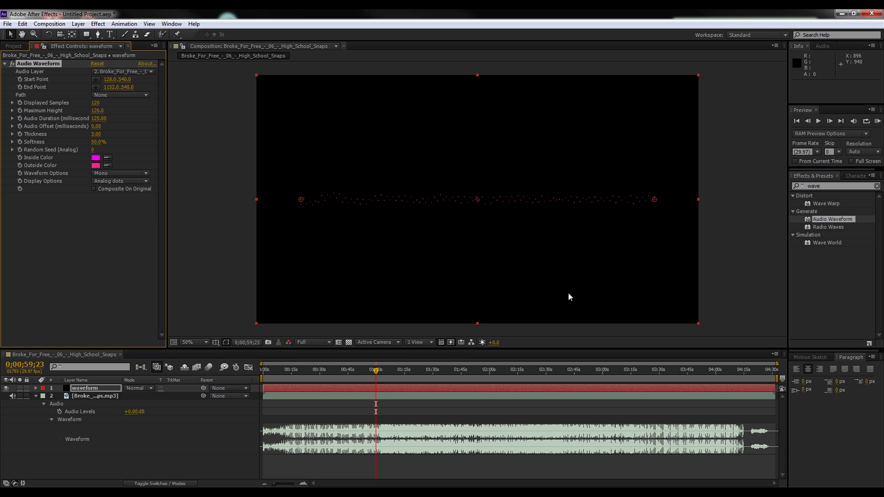
pyautogui.moveTo(376, 371)
pyautogui.mouseDown()
pyautogui.moveTo(438, 377)
pyautogui.moveTo(374, 378)
pyautogui.mouseUp()
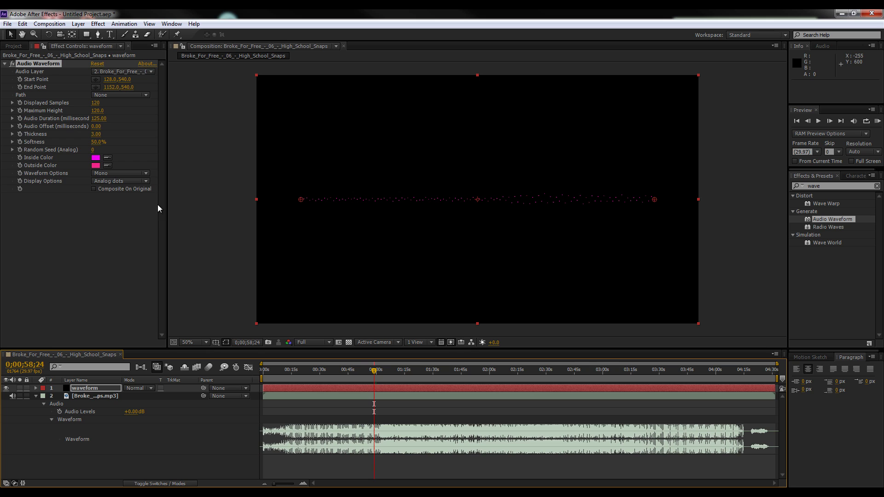
pyautogui.click(116, 183)
pyautogui.click(120, 200)
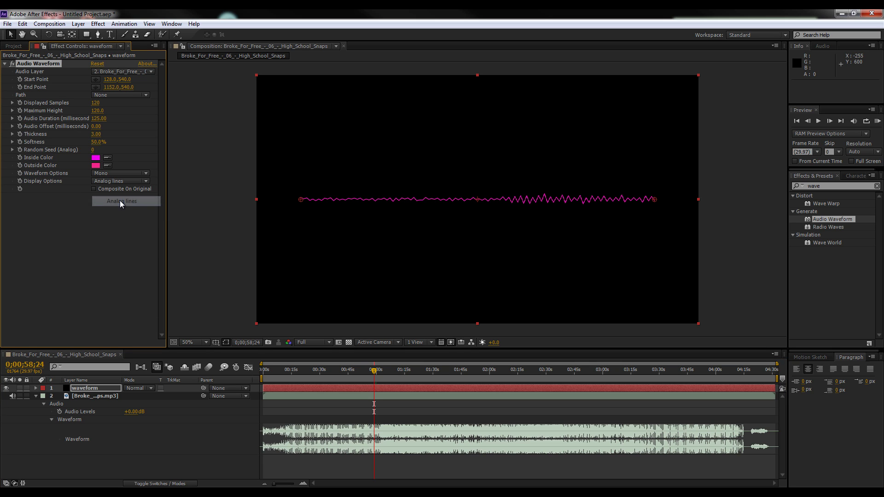
# Set the waveform's Inside Color to a deep green.
pyautogui.click(96, 158)
pyautogui.click(692, 143)
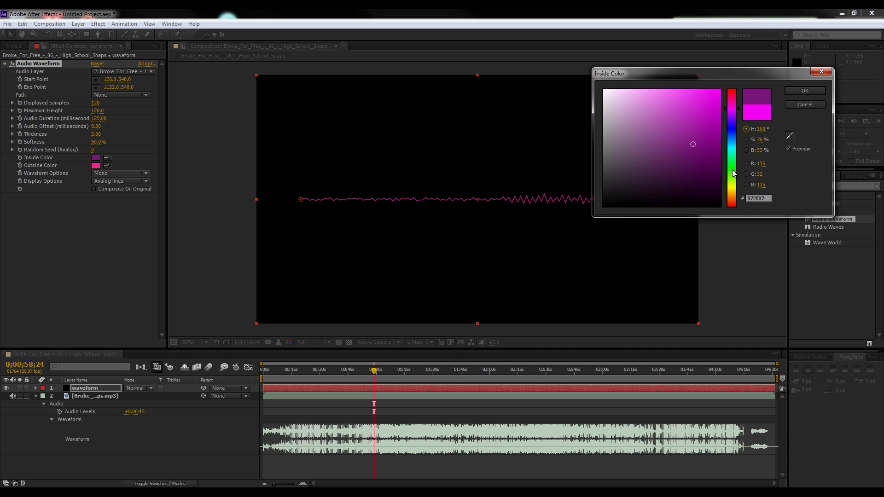
pyautogui.click(732, 169)
pyautogui.click(716, 149)
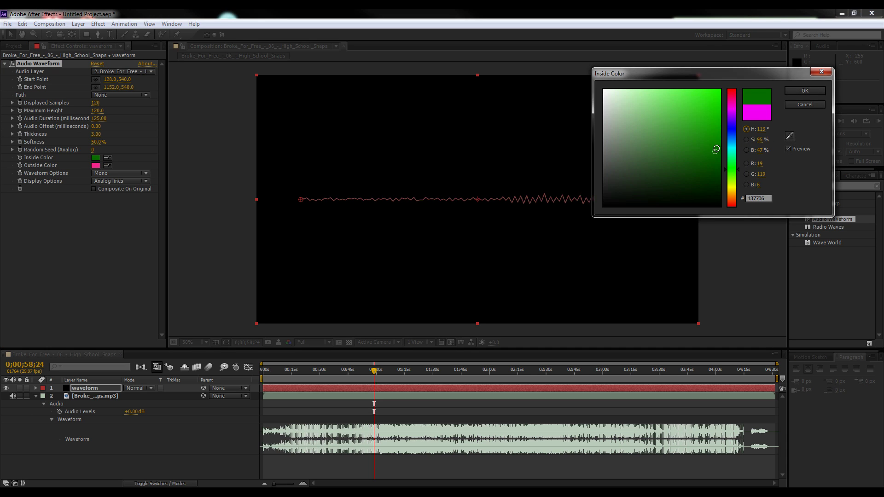
pyautogui.click(804, 90)
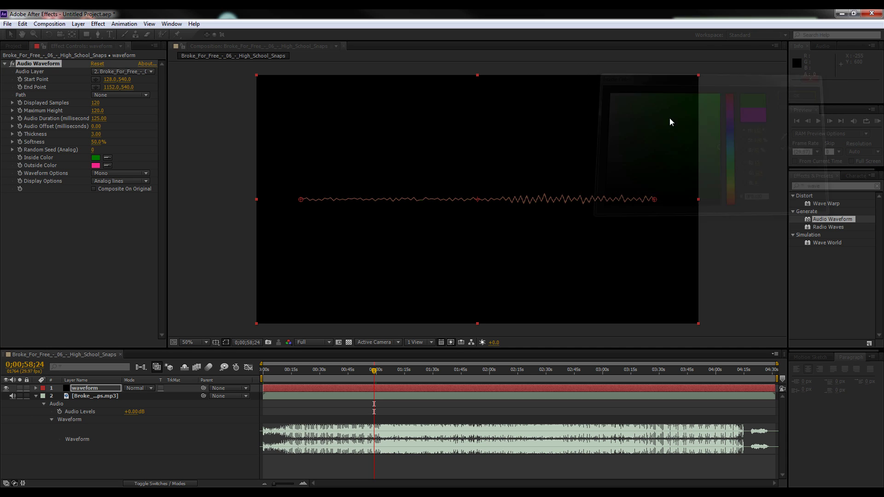
# Set the waveform's Outside Color to green 48AA00.
pyautogui.click(96, 165)
pyautogui.click(732, 175)
pyautogui.click(721, 141)
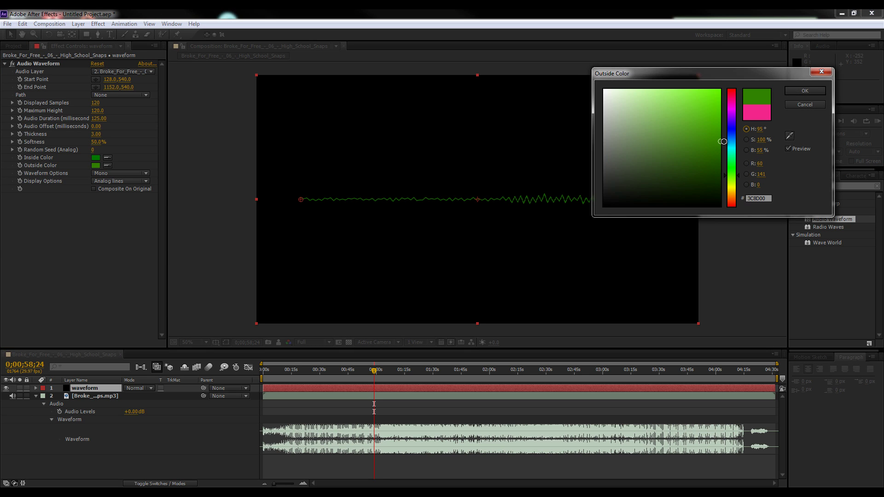
pyautogui.moveTo(723, 141); pyautogui.dragTo(719, 128)
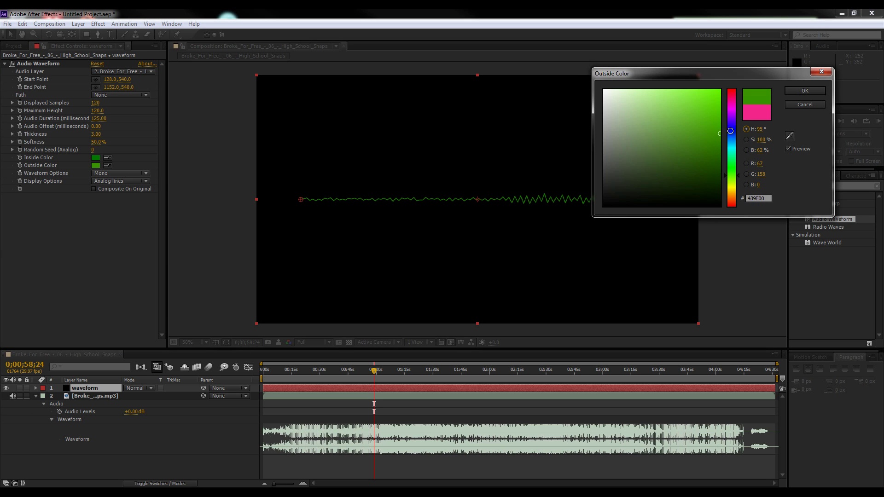
pyautogui.click(816, 91)
pyautogui.moveTo(370, 371); pyautogui.dragTo(443, 384)
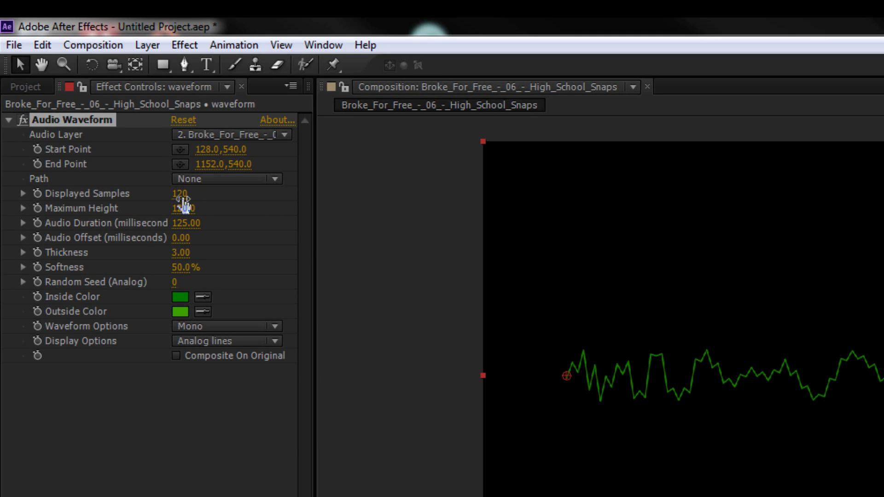
# Try different Displayed Samples values, settling on a detailed waveform.
pyautogui.moveTo(183, 199); pyautogui.dragTo(412, 234)
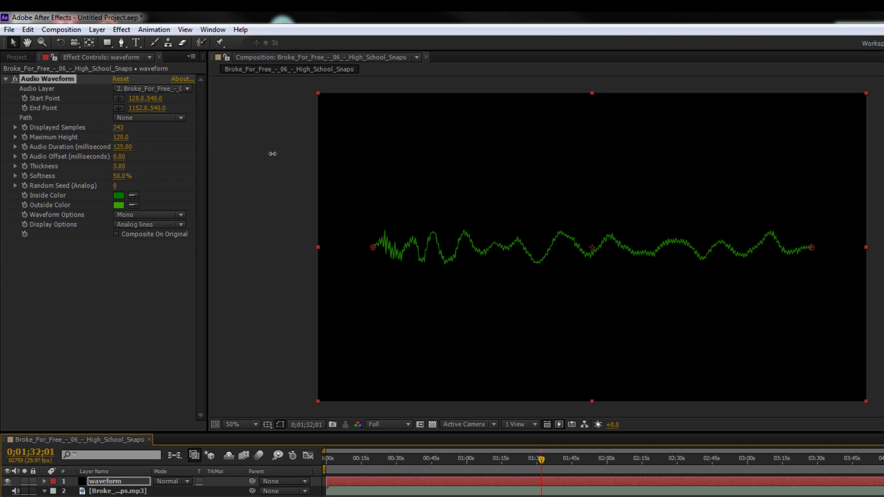
pyautogui.moveTo(272, 154); pyautogui.dragTo(86, 170)
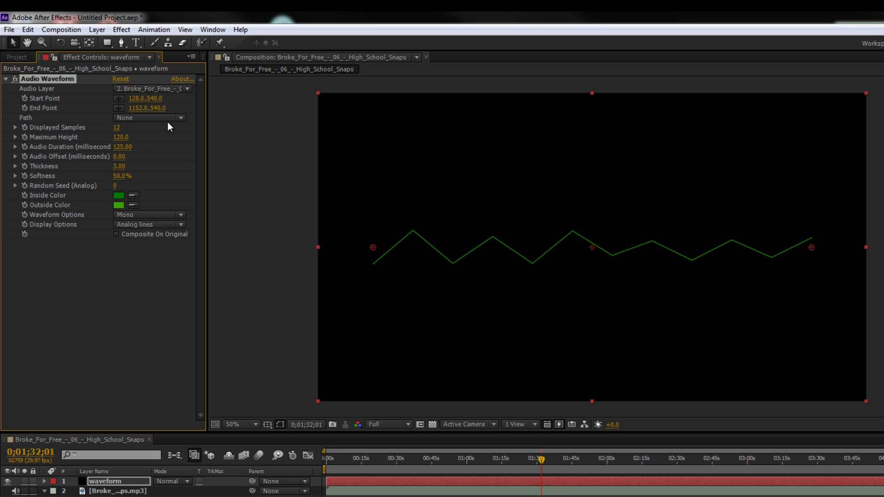
pyautogui.moveTo(117, 128); pyautogui.dragTo(285, 138)
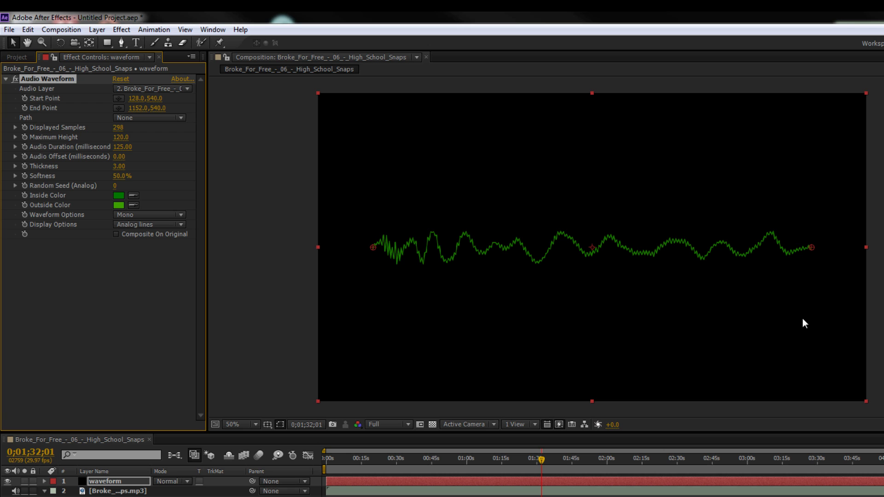
pyautogui.moveTo(542, 459); pyautogui.dragTo(514, 457)
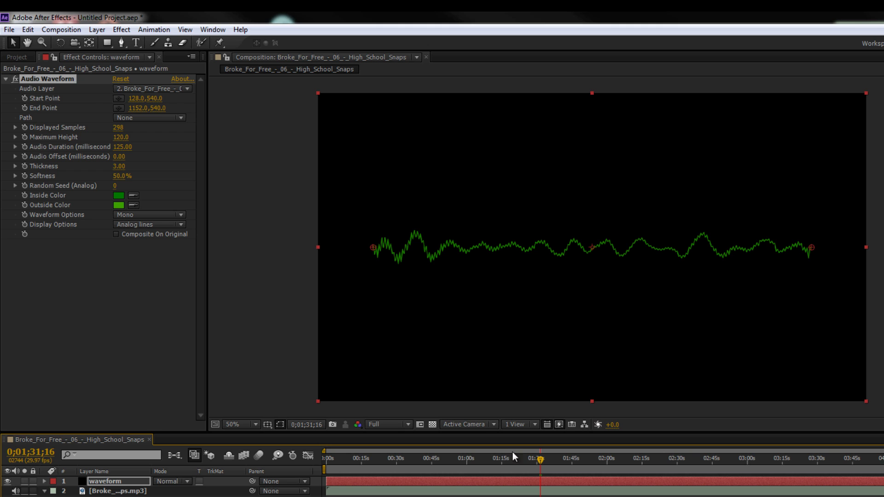
# Tune Displayed Samples to 116 and Maximum Height to 253.
pyautogui.moveTo(120, 137); pyautogui.dragTo(345, 276)
pyautogui.moveTo(120, 130); pyautogui.dragTo(26, 174)
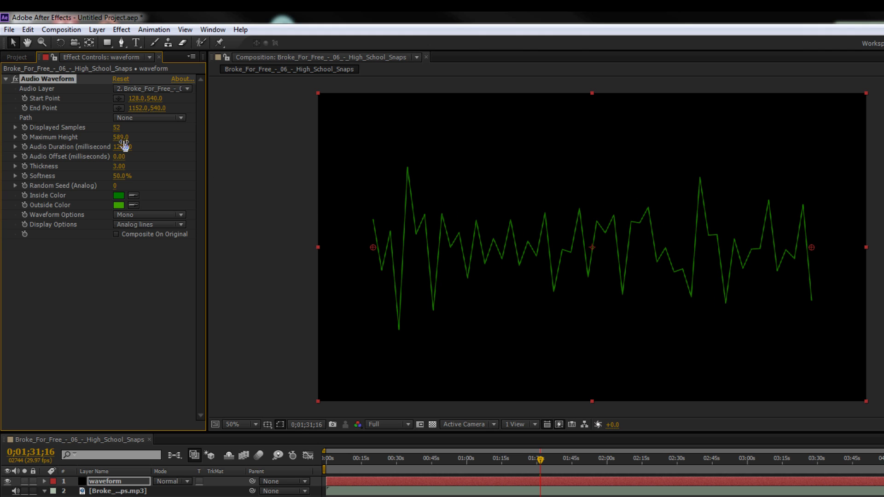
pyautogui.moveTo(120, 137); pyautogui.dragTo(2, 165)
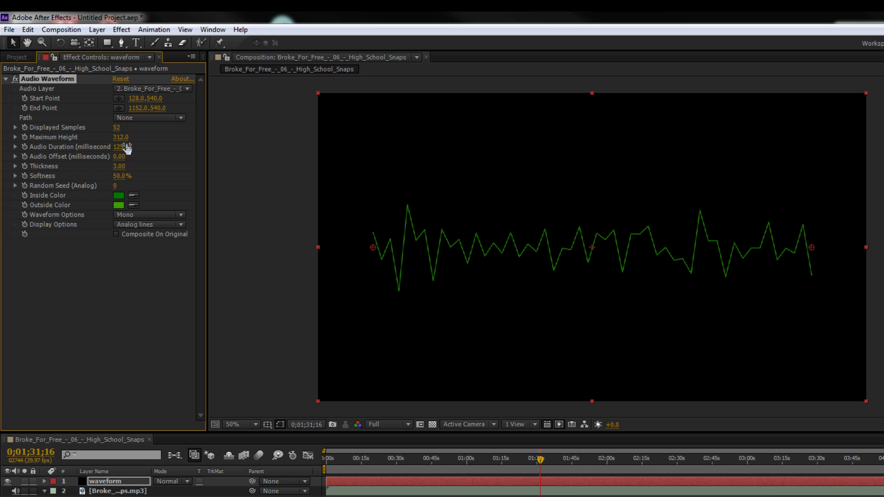
pyautogui.moveTo(122, 139); pyautogui.dragTo(157, 134)
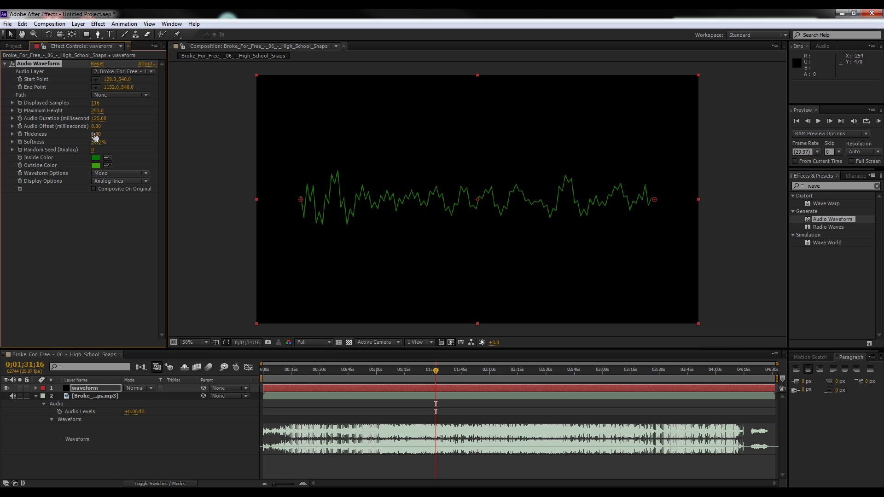
# Thicken the waveform line to 10.30 and set Softness to 50% after testing 0 and 100%.
pyautogui.moveTo(94, 137); pyautogui.dragTo(132, 137)
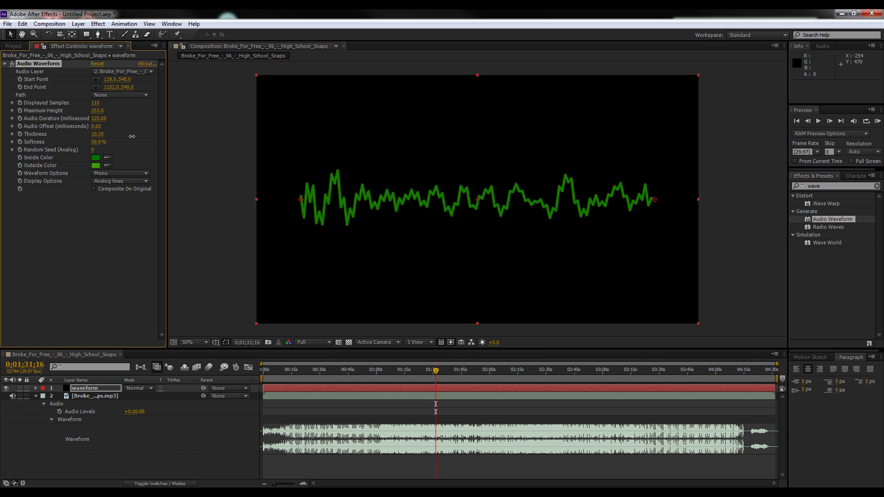
pyautogui.click(94, 147)
pyautogui.write('0')
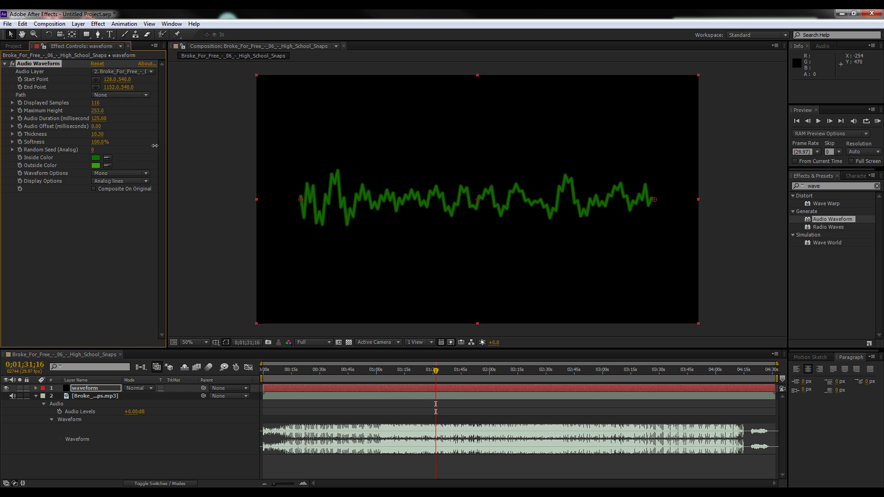
pyautogui.press('Return')
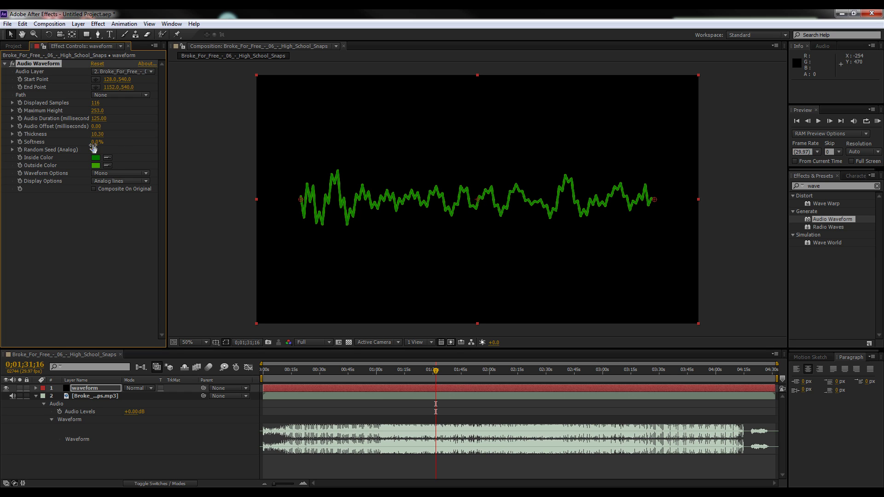
pyautogui.moveTo(95, 142); pyautogui.dragTo(153, 145)
pyautogui.click(95, 142)
pyautogui.write('4550')
pyautogui.press('Return')
# Raise the waveform's Maximum Height and set Random Seed (Analog) to 0.
pyautogui.moveTo(94, 153); pyautogui.dragTo(169, 171)
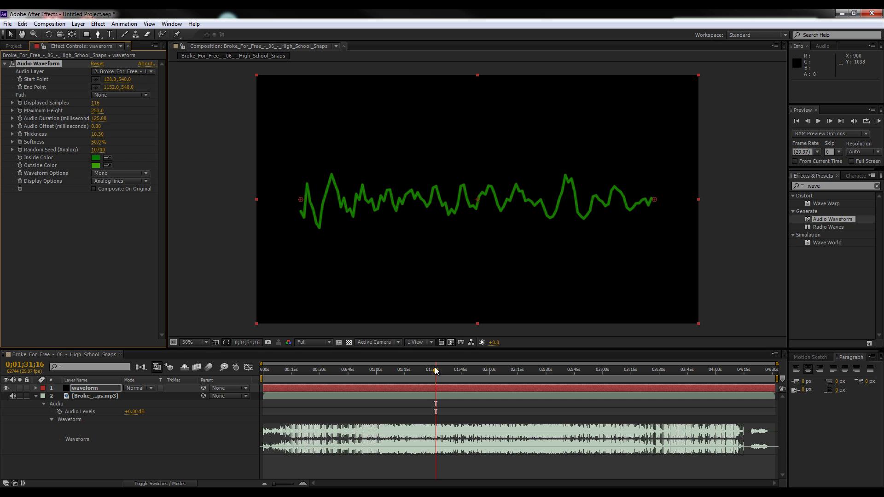
pyautogui.moveTo(435, 371); pyautogui.dragTo(623, 415)
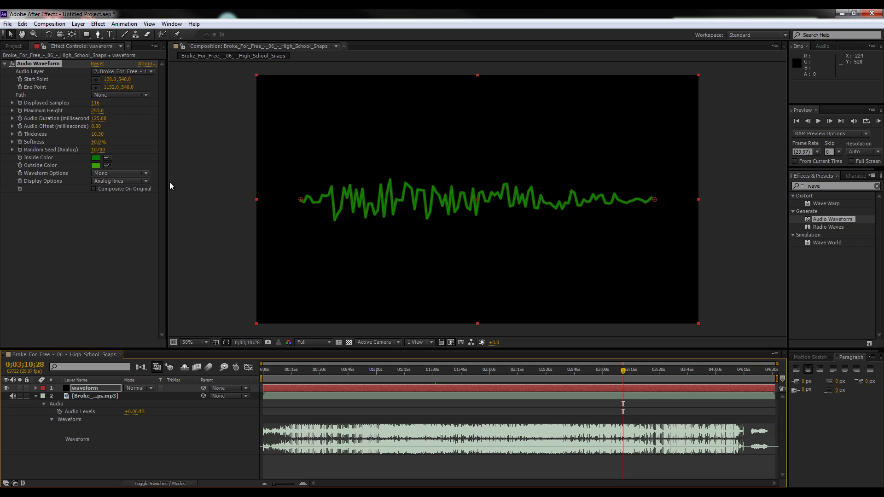
pyautogui.moveTo(99, 113); pyautogui.dragTo(153, 123)
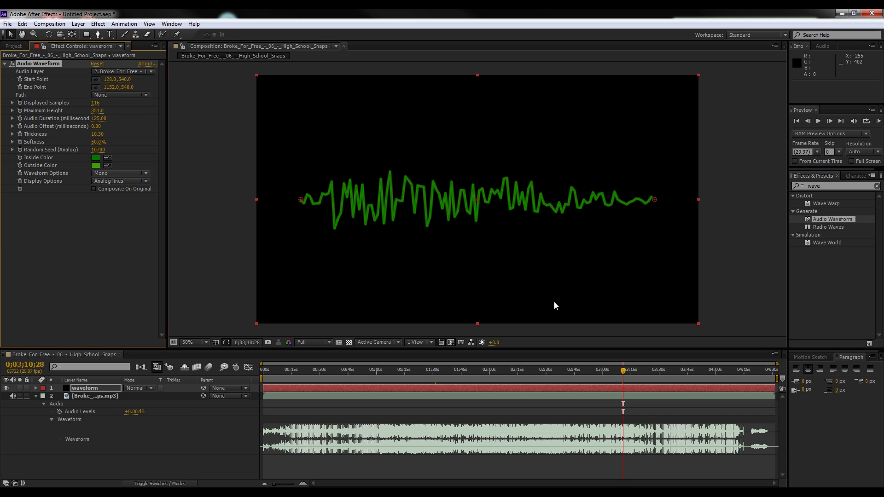
pyautogui.moveTo(548, 370); pyautogui.dragTo(435, 370)
pyautogui.click(102, 152)
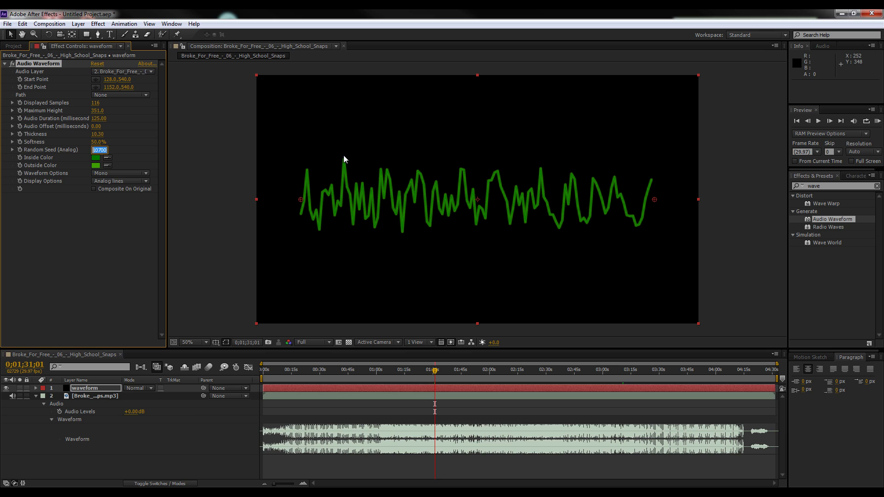
pyautogui.write('0')
pyautogui.press('Return')
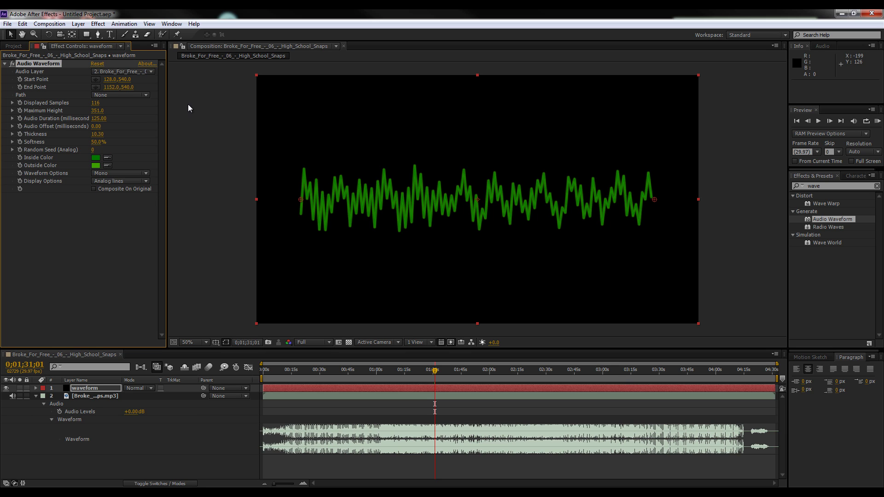
# Draw a straight two-point Pen mask across the solid and set the waveform Path to Mask 1.
pyautogui.click(104, 95)
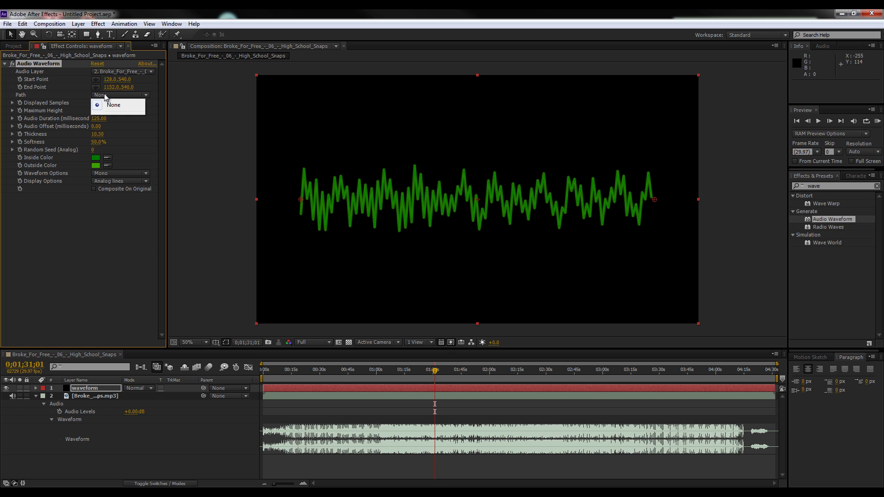
pyautogui.click(96, 35)
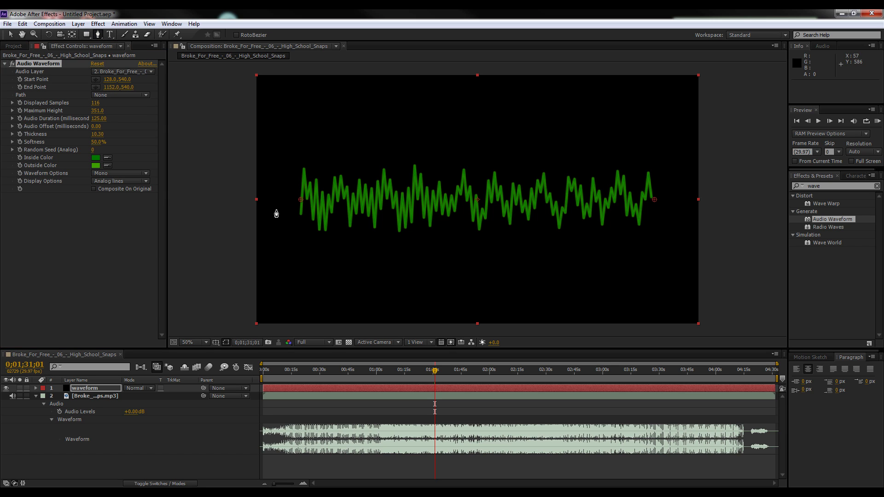
pyautogui.click(279, 173)
pyautogui.click(684, 176)
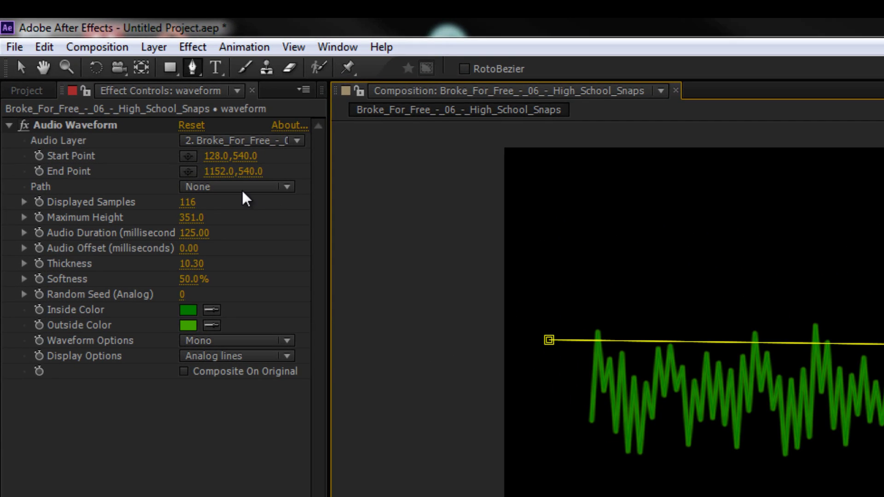
pyautogui.click(239, 186)
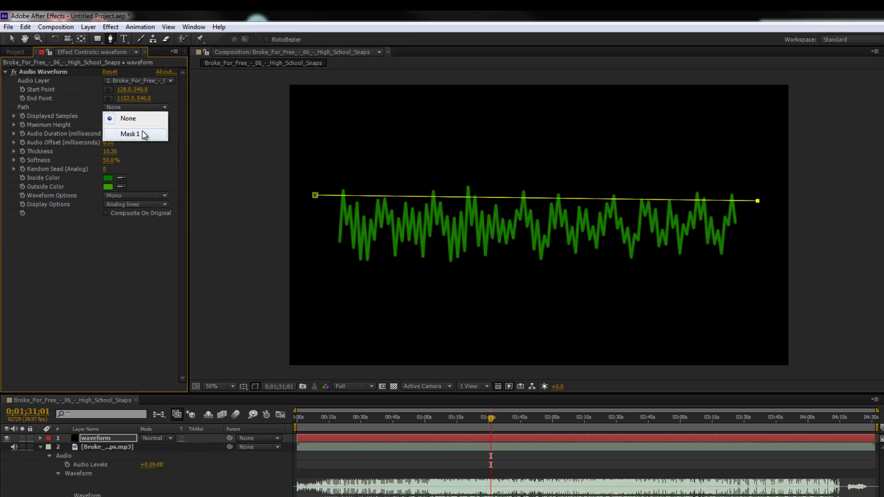
pyautogui.click(267, 263)
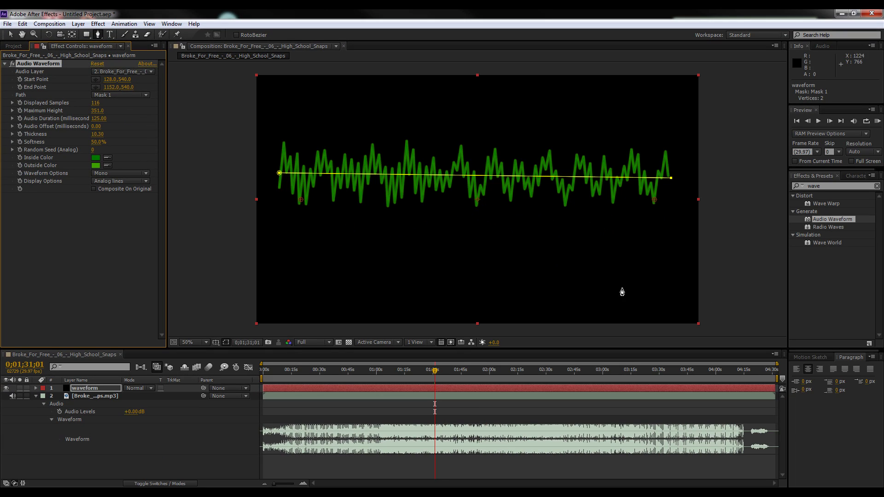
pyautogui.moveTo(431, 373); pyautogui.dragTo(362, 391)
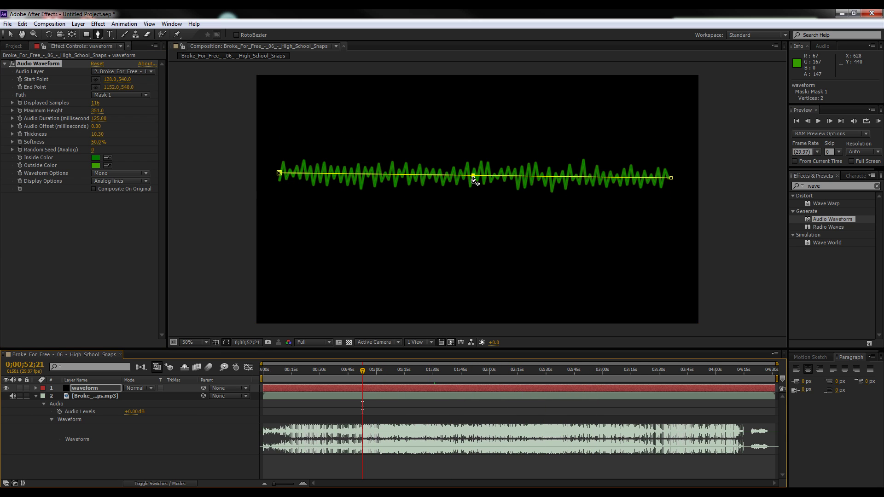
# Curve Mask 1 into an S shape, set the work area to 0;00;51–0;01;11, and RAM preview.
pyautogui.moveTo(474, 179); pyautogui.dragTo(257, 345)
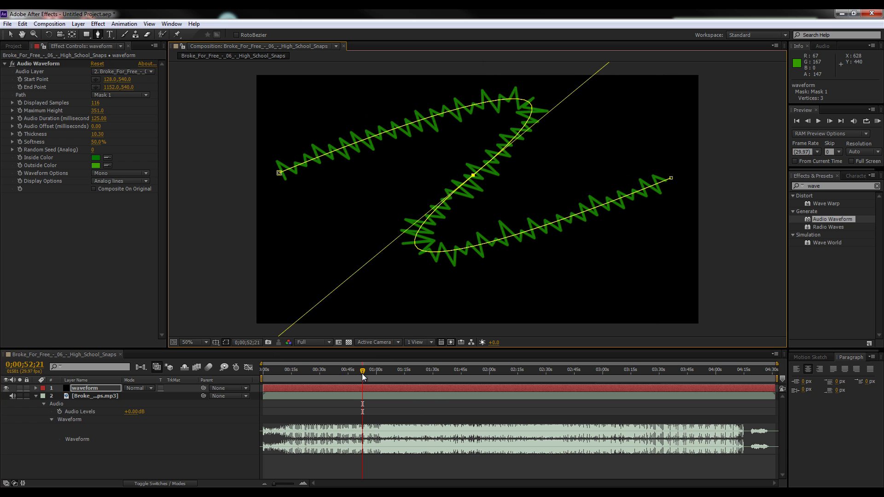
pyautogui.moveTo(362, 374); pyautogui.dragTo(392, 371)
pyautogui.press('n')
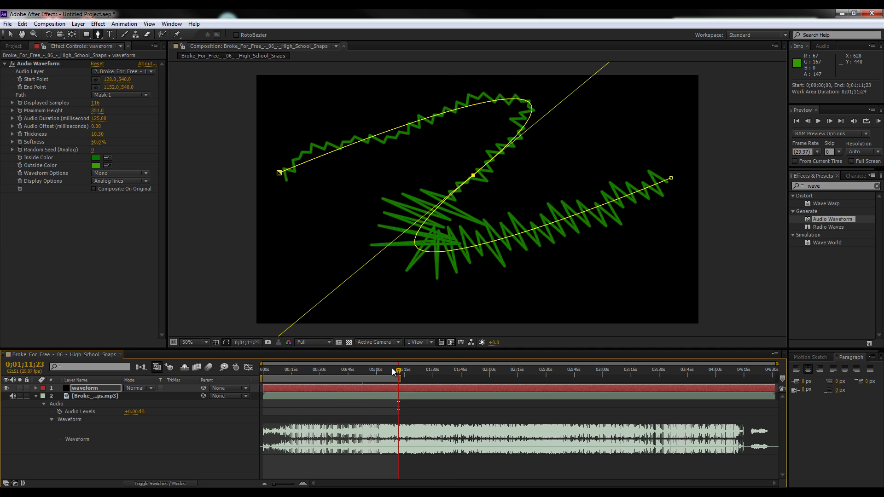
pyautogui.click(360, 368)
pyautogui.press('b')
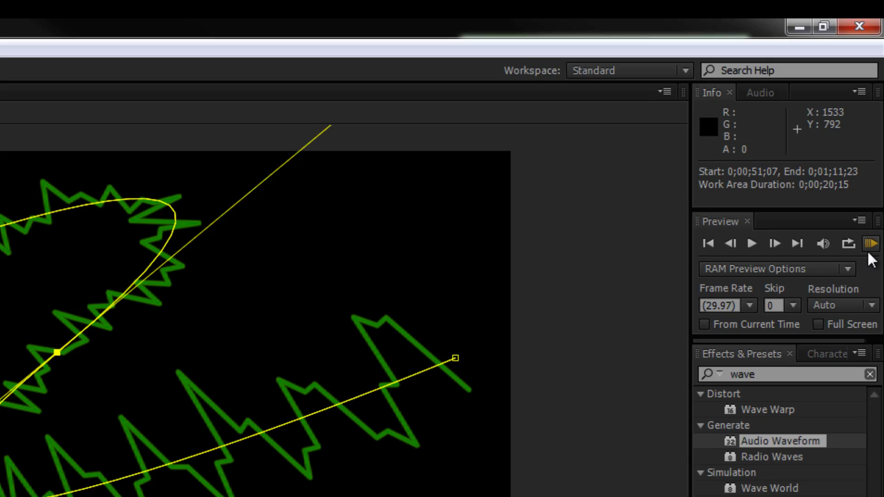
pyautogui.click(867, 252)
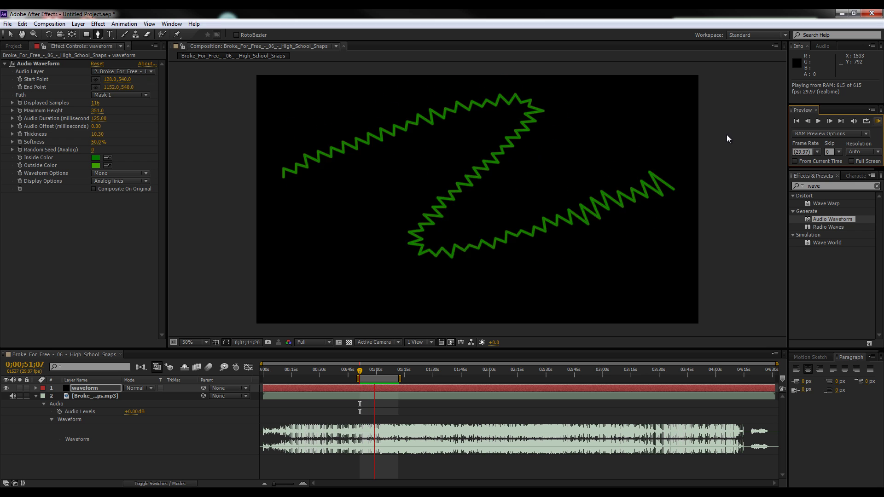
pyautogui.press('space')
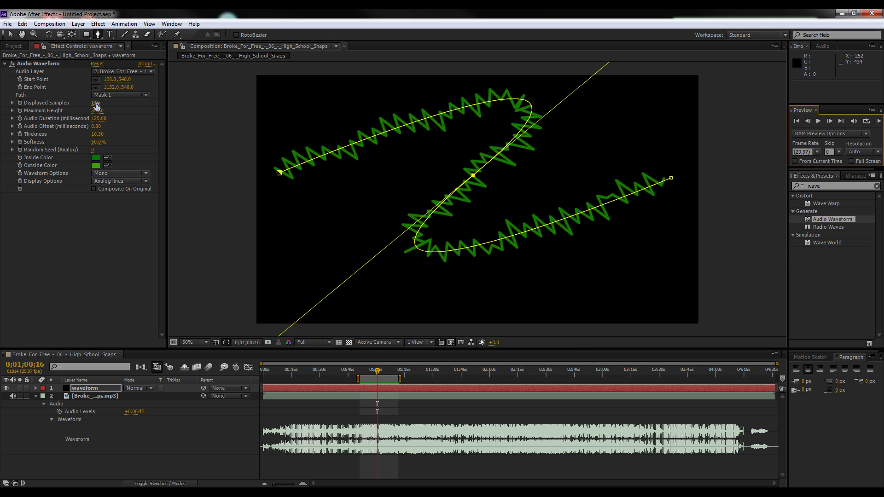
# Reduce Maximum Height and Displayed Samples, then start a second curved Pen mask.
pyautogui.moveTo(95, 109); pyautogui.dragTo(36, 134)
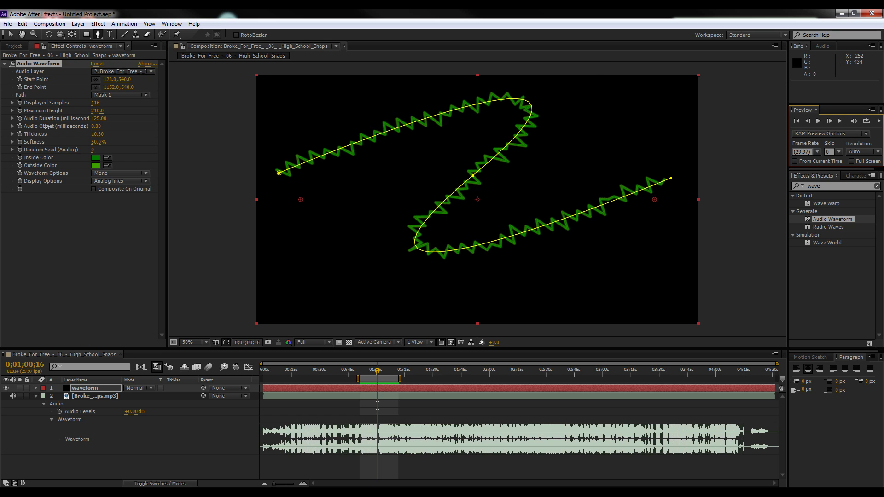
pyautogui.moveTo(101, 101)
pyautogui.mouseDown()
pyautogui.moveTo(65, 103)
pyautogui.moveTo(85, 107)
pyautogui.mouseUp()
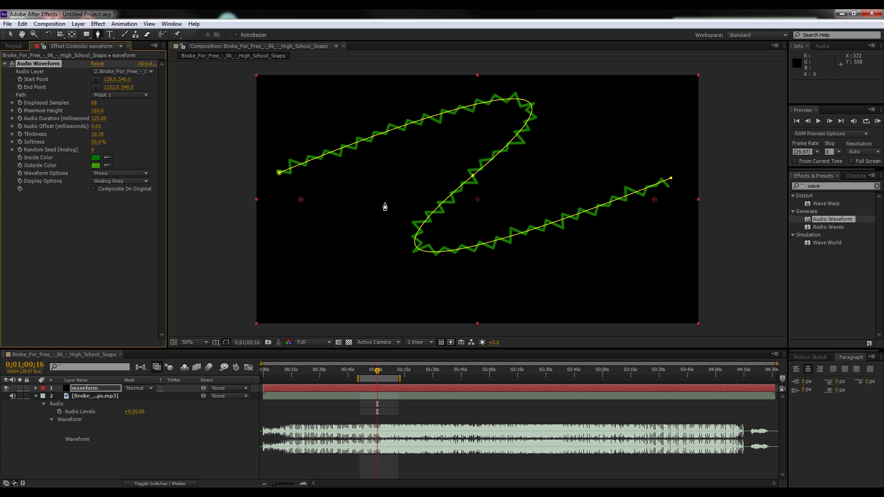
pyautogui.moveTo(381, 193); pyautogui.dragTo(380, 259)
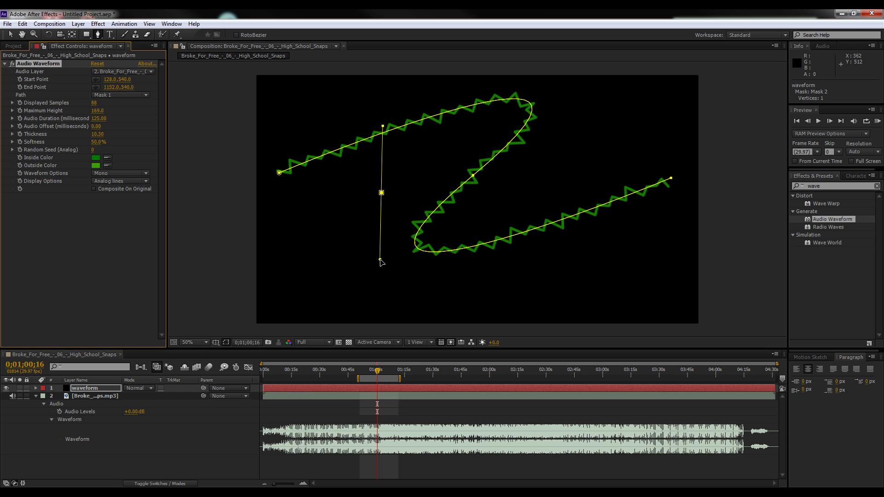
pyautogui.moveTo(480, 91); pyautogui.dragTo(575, 86)
pyautogui.moveTo(382, 261)
pyautogui.mouseDown()
pyautogui.moveTo(341, 253)
pyautogui.moveTo(382, 259)
pyautogui.mouseUp()
pyautogui.moveTo(382, 130); pyautogui.dragTo(380, 131)
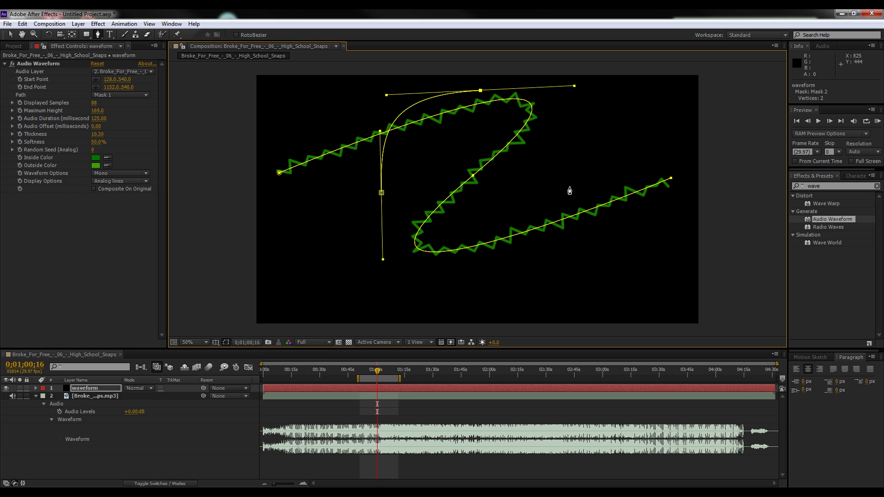
# Add curved upper-right and bottom points, close Mask 2 into a rounded loop, and smooth it.
pyautogui.moveTo(577, 171)
pyautogui.mouseDown()
pyautogui.moveTo(573, 261)
pyautogui.moveTo(572, 209)
pyautogui.mouseUp()
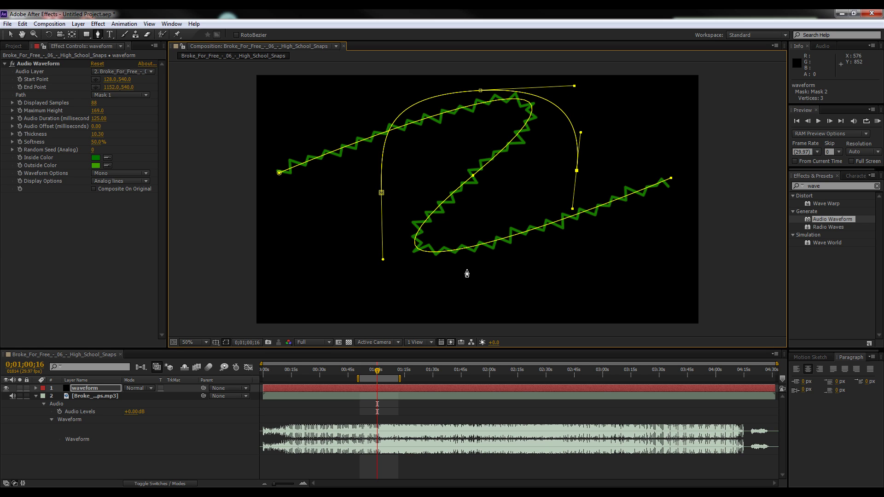
pyautogui.moveTo(473, 266)
pyautogui.mouseDown()
pyautogui.moveTo(370, 274)
pyautogui.moveTo(384, 244)
pyautogui.moveTo(403, 239)
pyautogui.moveTo(381, 220)
pyautogui.mouseUp()
pyautogui.click(382, 193)
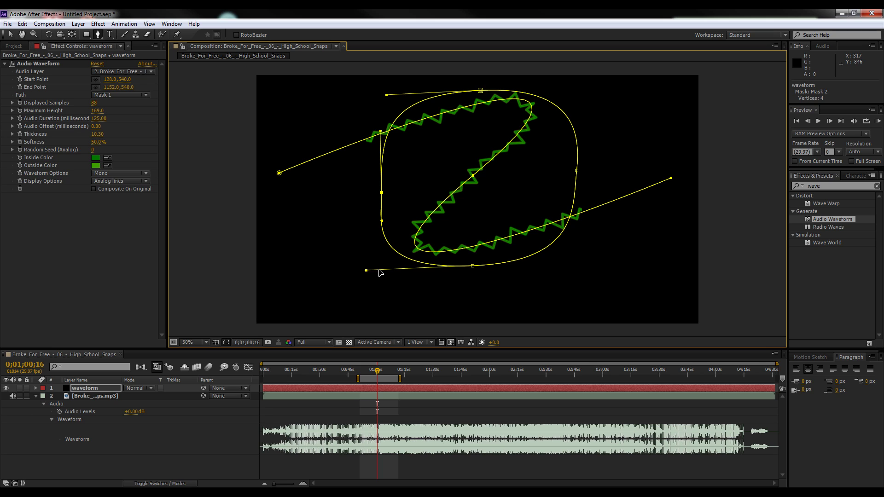
pyautogui.moveTo(366, 271); pyautogui.dragTo(405, 268)
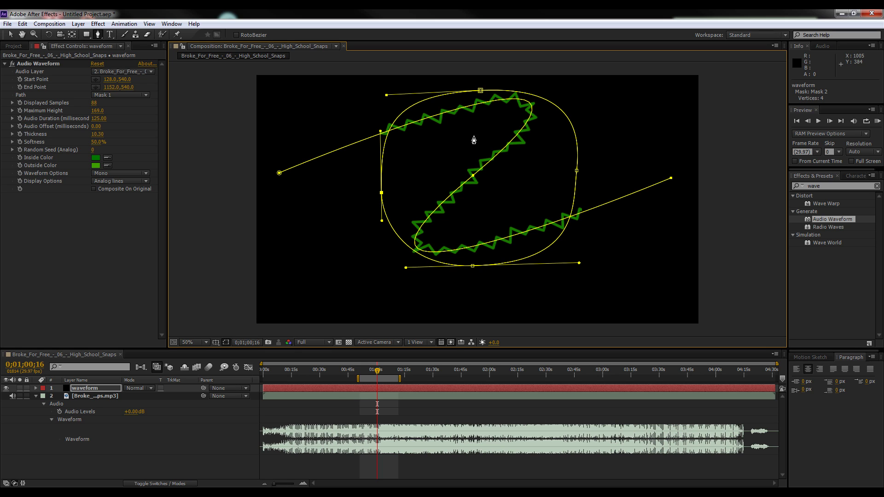
pyautogui.click(130, 95)
# Point the waveform Path to Mask 2, set Mask 2's mode to None, and scrub to check the ring.
pyautogui.click(130, 130)
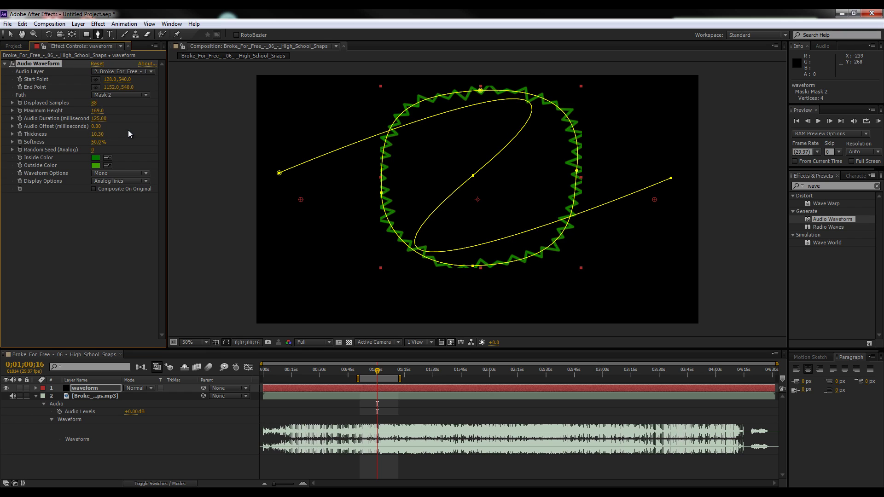
pyautogui.press('m')
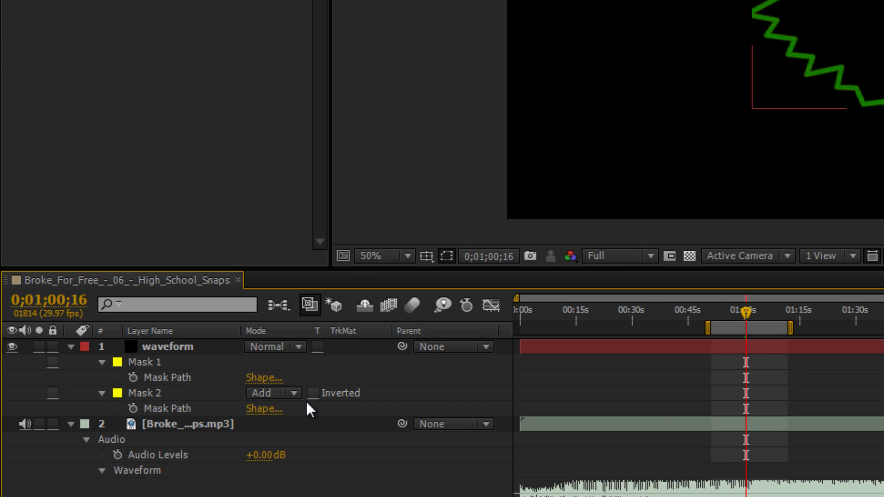
pyautogui.click(290, 395)
pyautogui.click(270, 377)
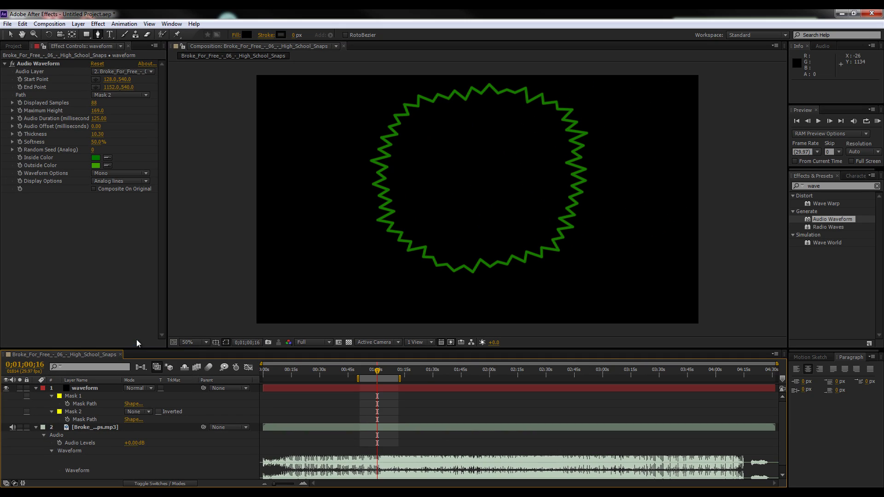
pyautogui.moveTo(376, 371)
pyautogui.mouseDown()
pyautogui.moveTo(395, 371)
pyautogui.moveTo(365, 371)
pyautogui.moveTo(376, 369)
pyautogui.mouseUp()
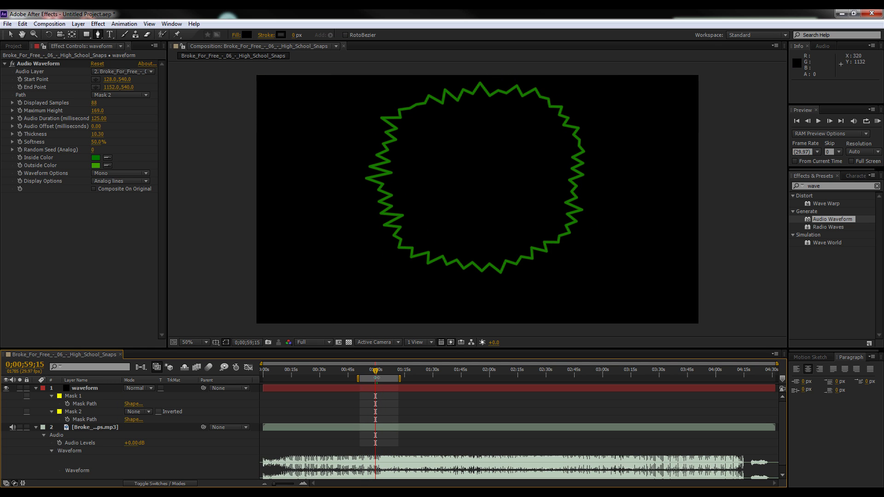
pyautogui.moveTo(375, 371)
pyautogui.mouseDown()
pyautogui.moveTo(393, 373)
pyautogui.moveTo(355, 374)
pyautogui.moveTo(371, 377)
pyautogui.mouseUp()
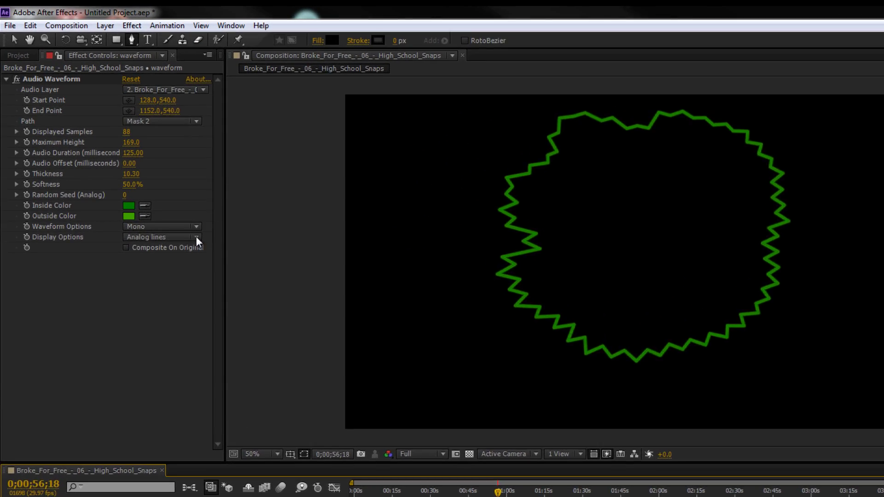
# Switch Display Options to Digital and scrub to watch the bars react.
pyautogui.click(146, 181)
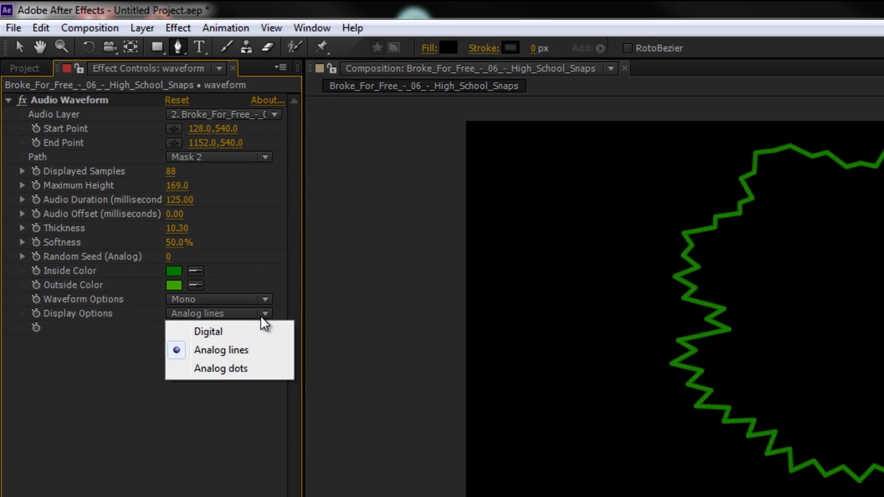
pyautogui.click(260, 348)
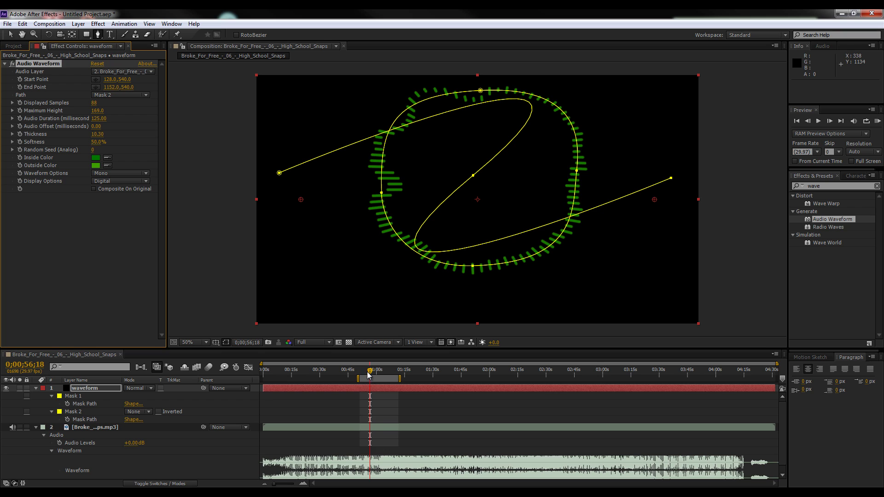
pyautogui.moveTo(368, 373); pyautogui.dragTo(380, 373)
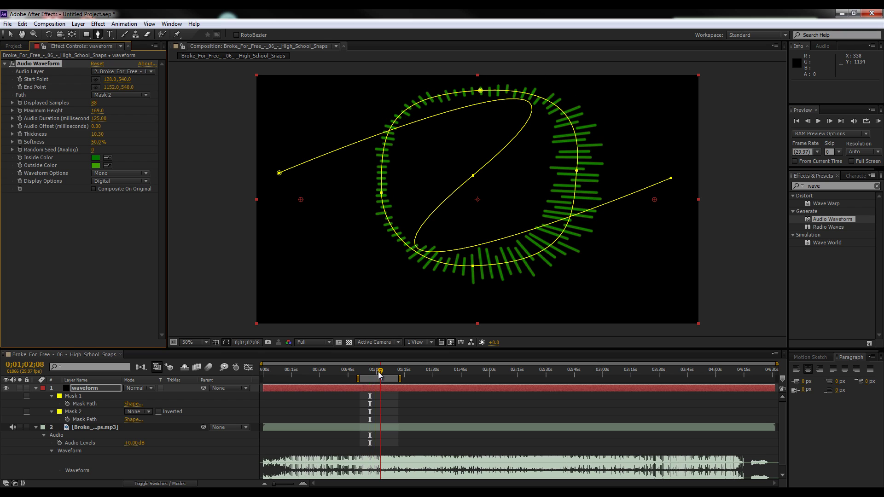
pyautogui.press('v')
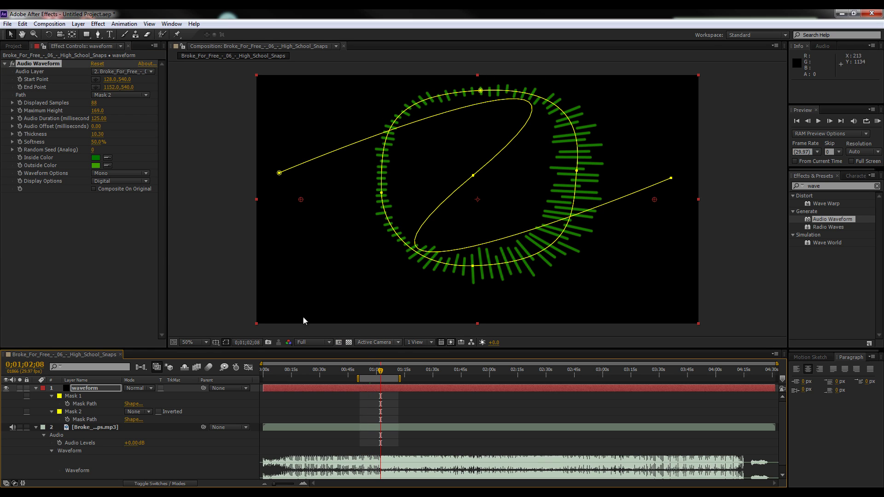
pyautogui.click(129, 274)
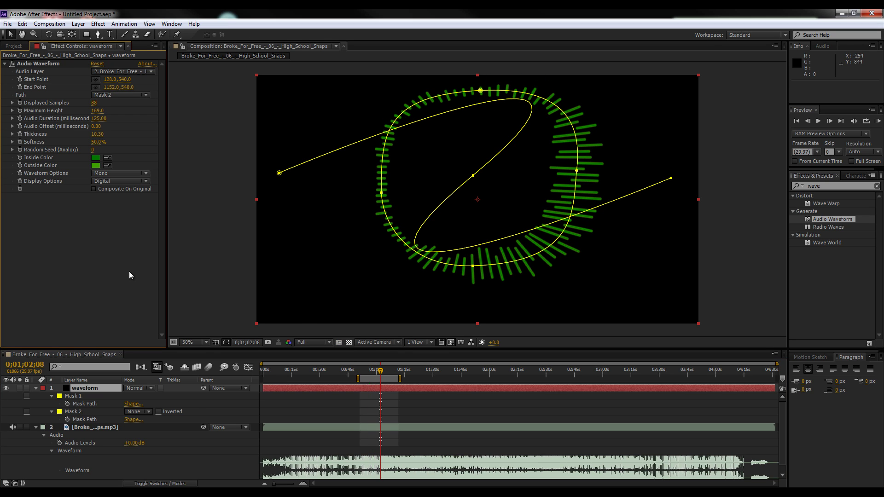
pyautogui.click(180, 457)
pyautogui.moveTo(388, 376); pyautogui.dragTo(407, 392)
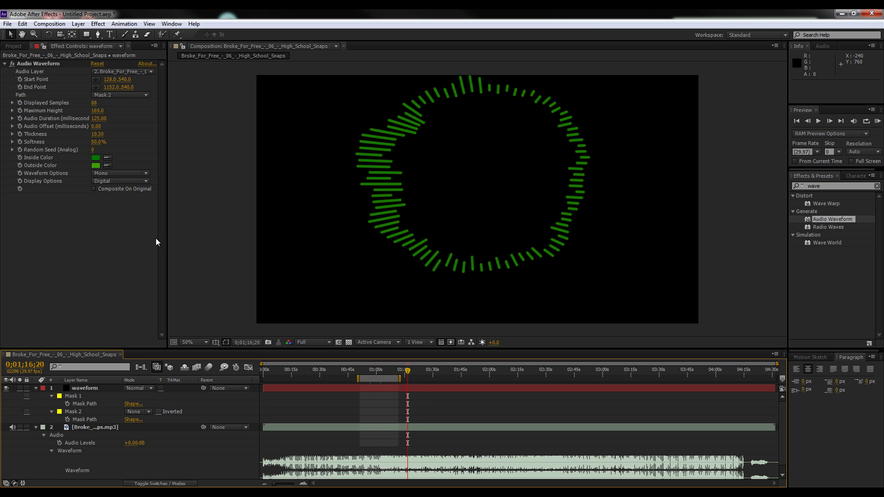
# Change Display Options to Analog dots and run a RAM preview of the dot ring.
pyautogui.click(126, 180)
pyautogui.click(129, 209)
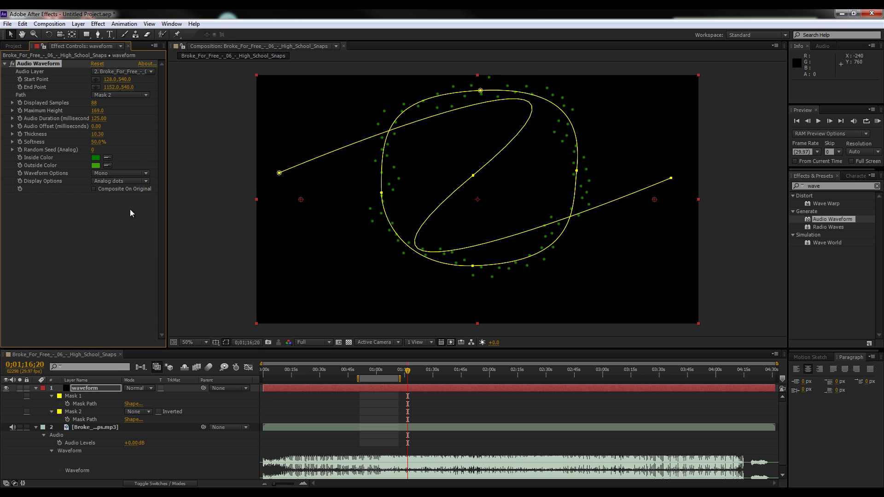
pyautogui.click(207, 464)
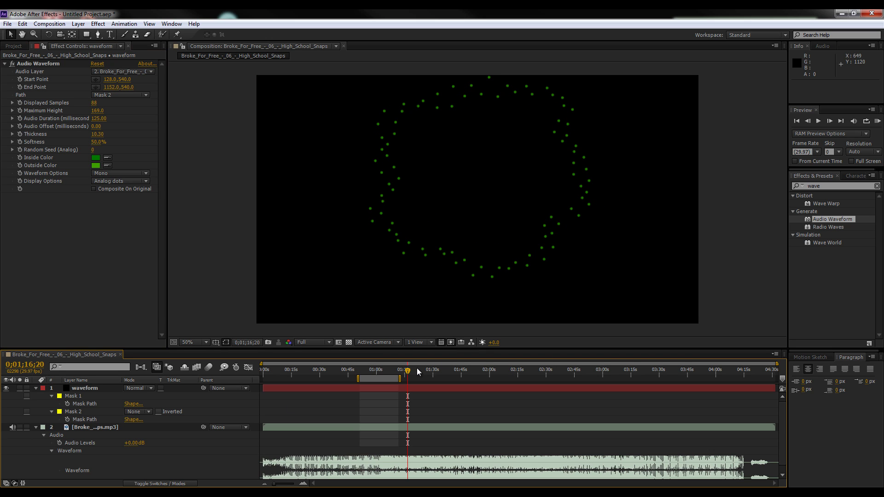
pyautogui.moveTo(409, 370); pyautogui.dragTo(367, 363)
pyautogui.click(874, 122)
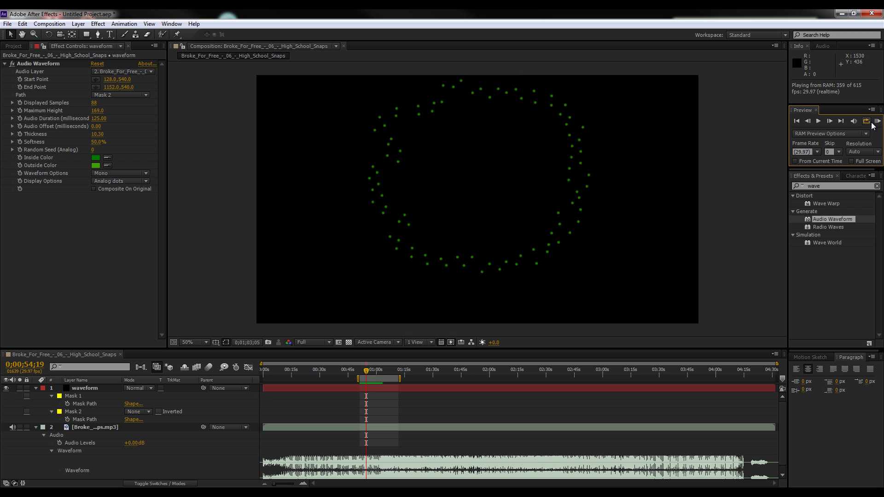
pyautogui.click(766, 112)
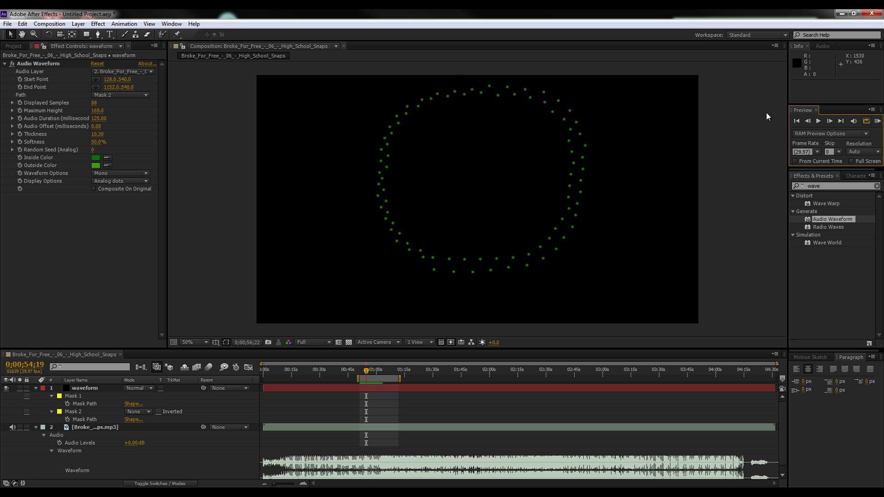
pyautogui.click(100, 234)
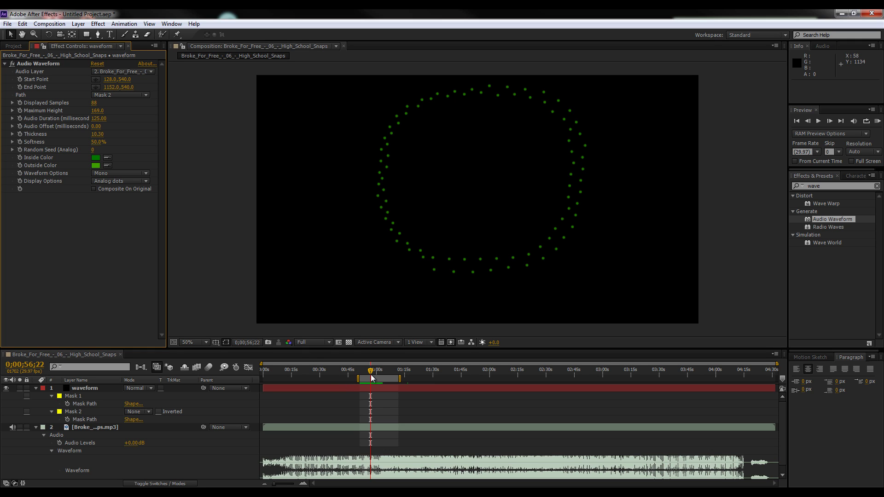
pyautogui.click(130, 95)
# Set the Audio Waveform path to None, deselect the layer, and RAM-preview the straight dotted waveform.
pyautogui.click(122, 106)
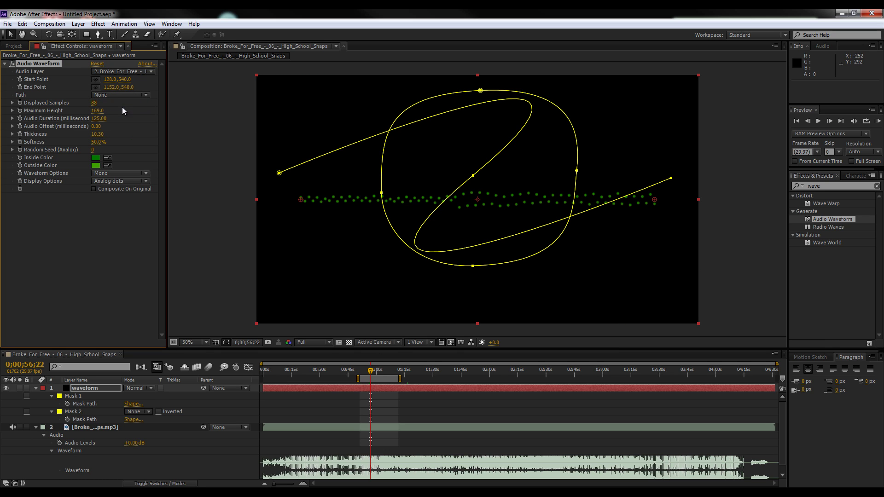
pyautogui.click(195, 471)
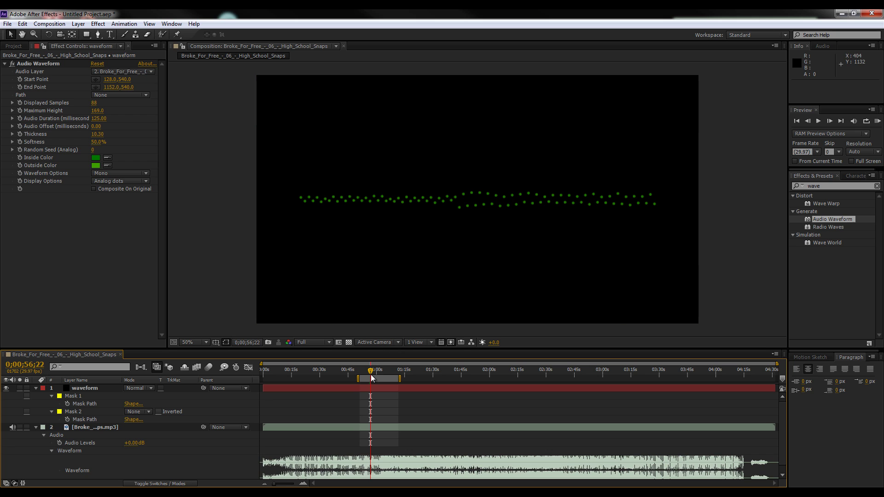
pyautogui.click(877, 121)
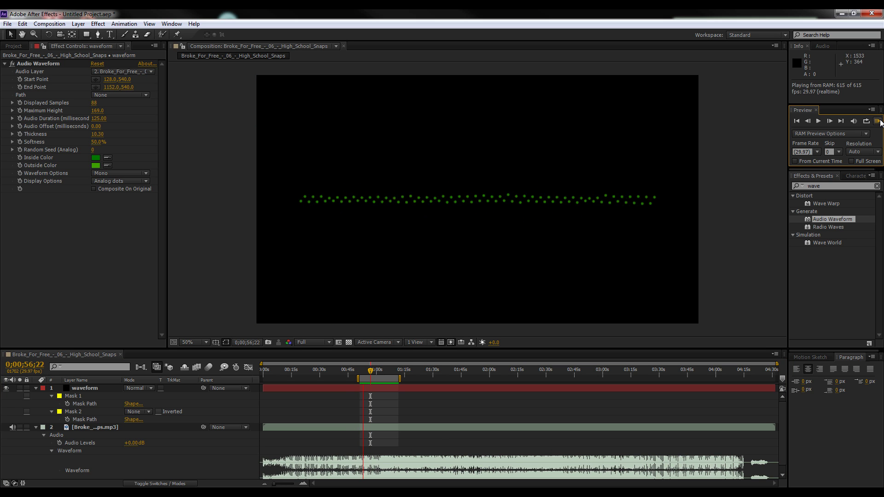